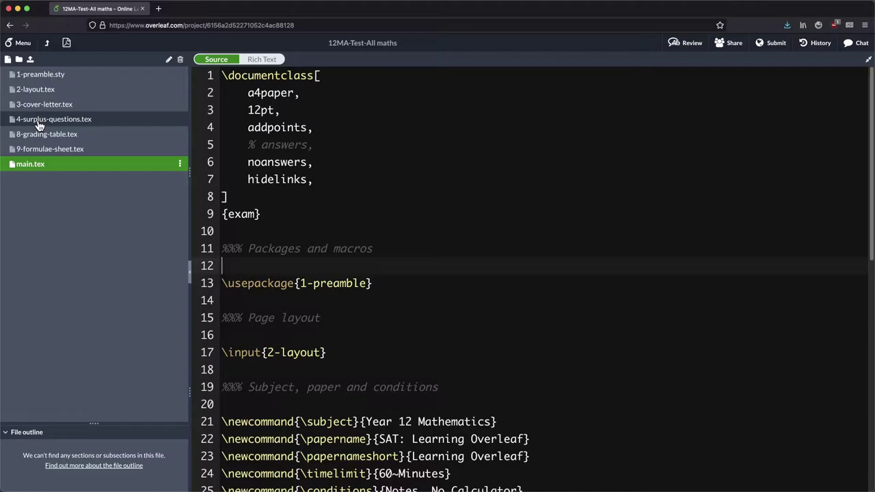
Scroll through main.tex and highlight the whole questions environment from begin to end.
scroll(280, 302, down, 3)
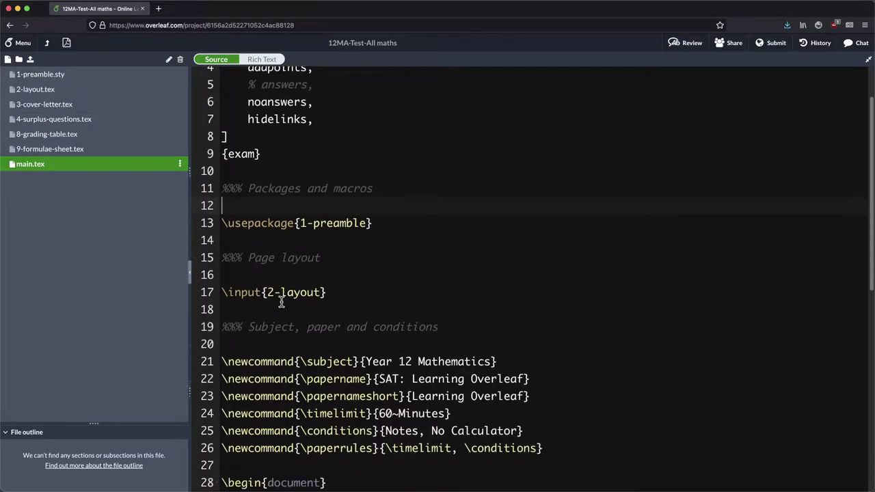
scroll(281, 303, down, 10)
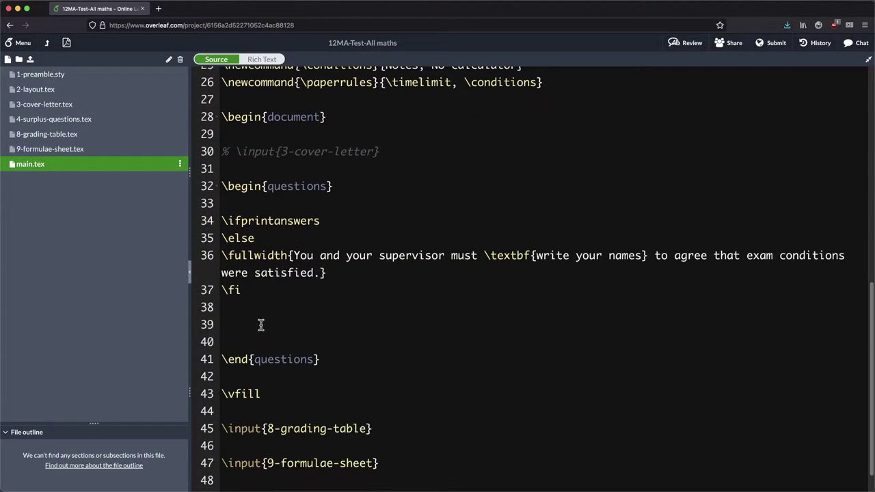
click(255, 323)
click(241, 186)
drag(222, 186, 333, 356)
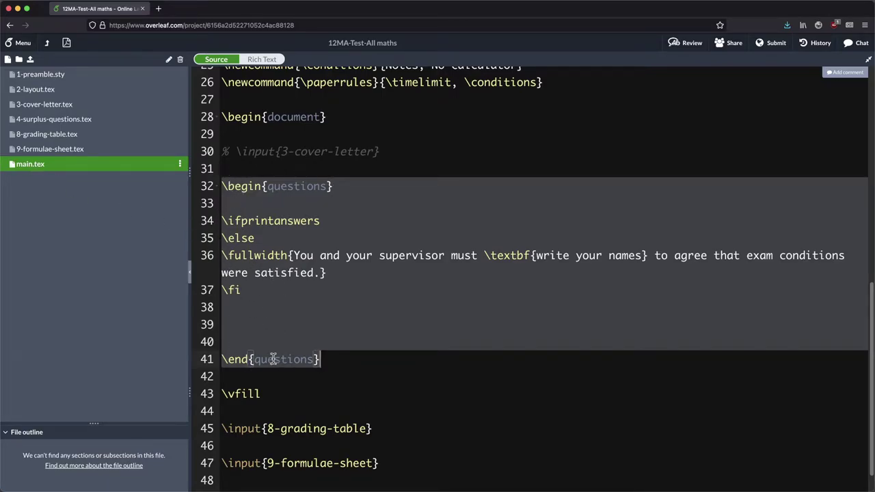
Clear the selection and put the caret on empty line 39 inside the questions block.
click(253, 327)
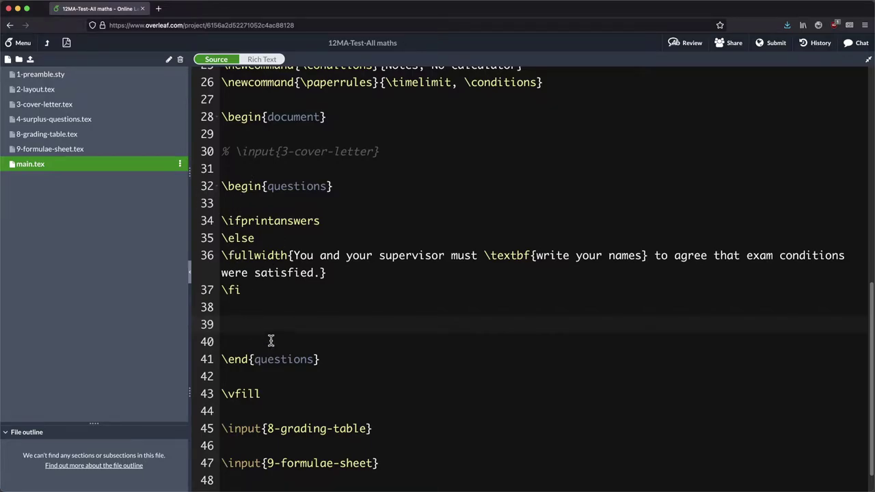
scroll(269, 340, down, 6)
scroll(270, 342, up, 5)
scroll(270, 342, up, 7)
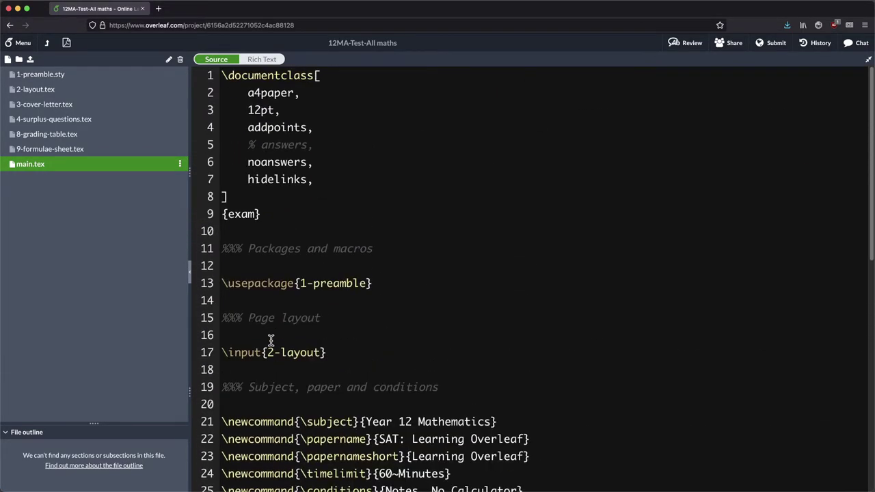
scroll(285, 340, down, 5)
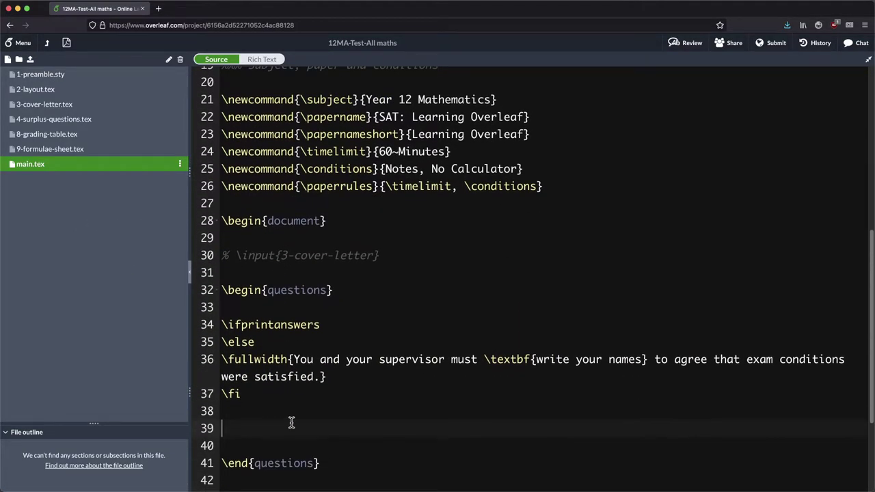
click(222, 413)
click(226, 425)
Create a new project file named 5-simple-question.tex.
click(7, 60)
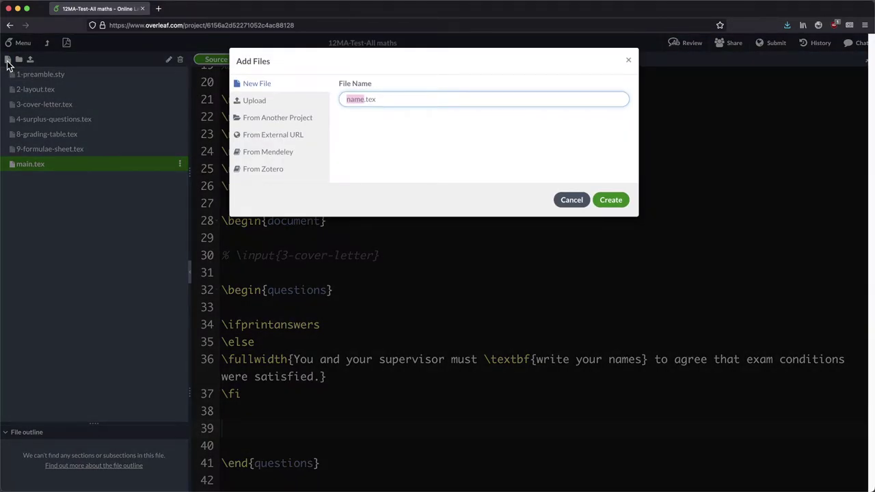
text(5-)
key(BackSpace)
text(-simple-questions)
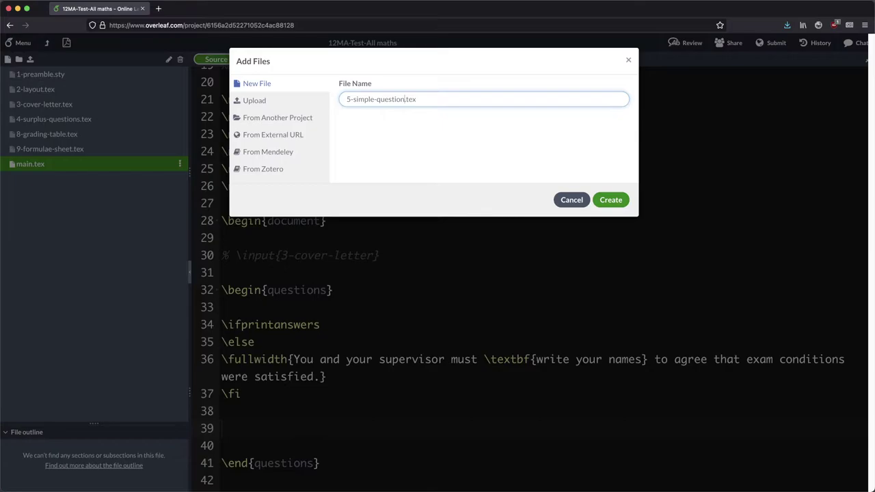
key(Return)
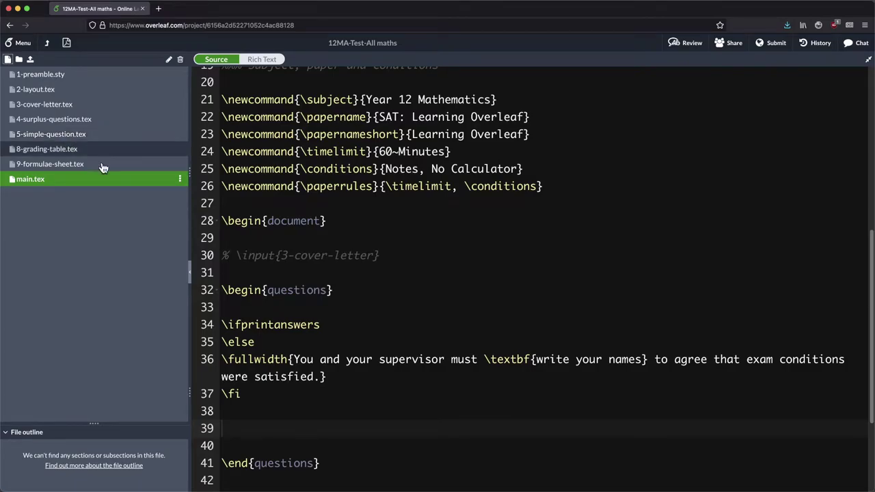
Add \input{5-simple-question} on line 39 of main.tex using autocomplete.
scroll(274, 346, down, 3)
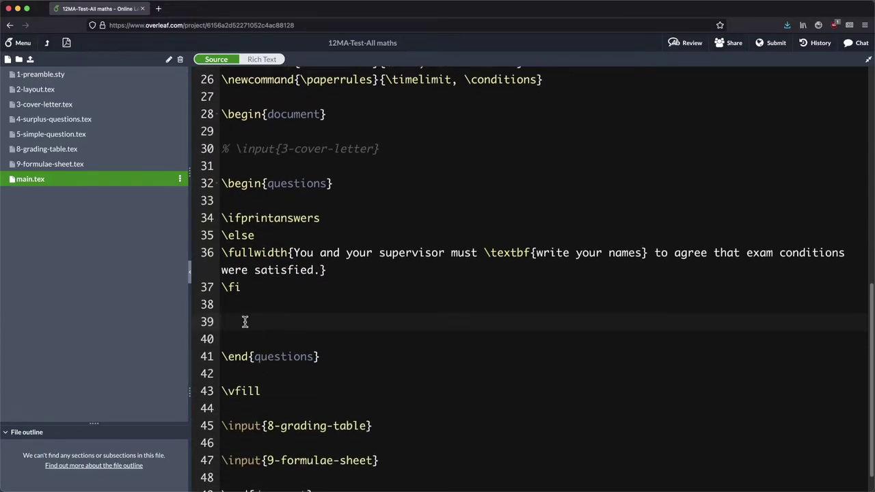
text(\inp)
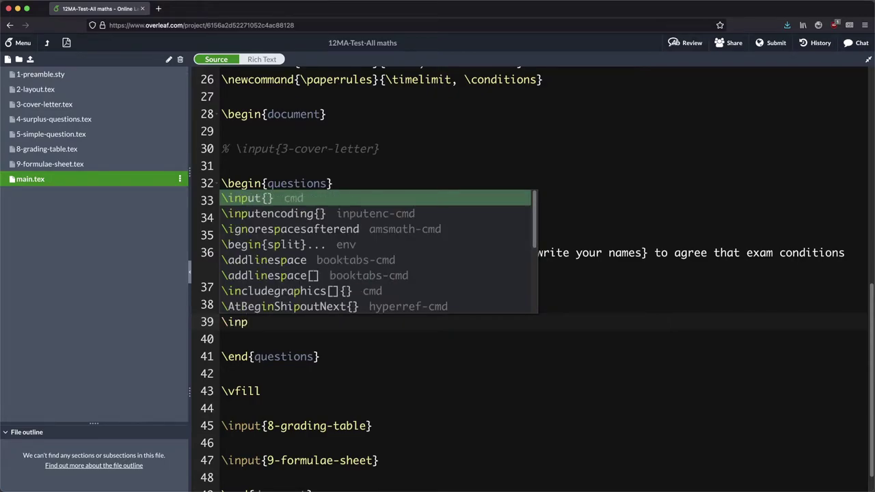
key(Return)
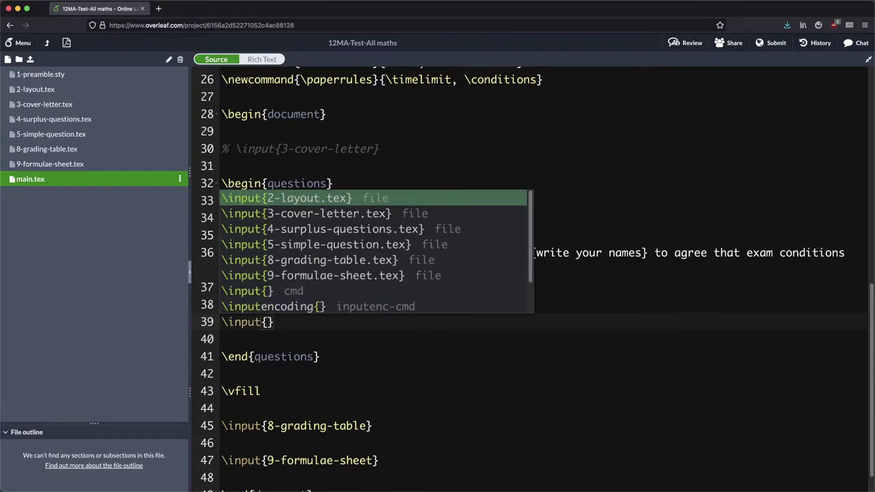
text(5-)
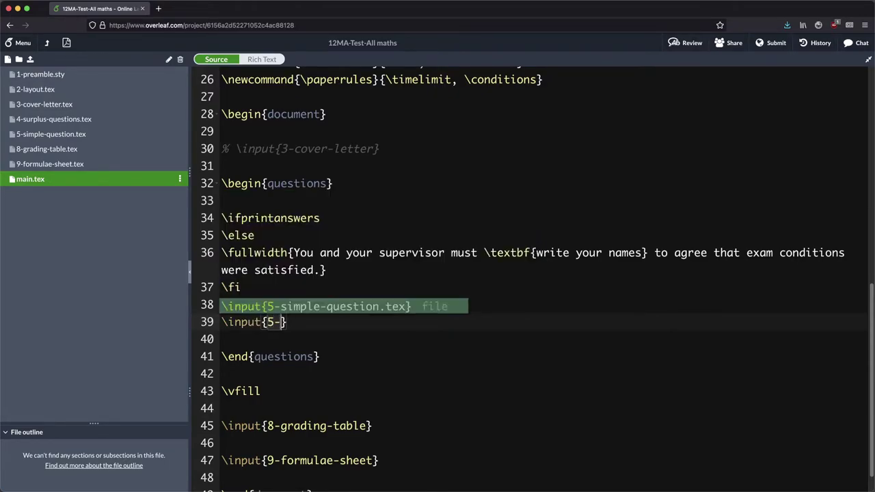
key(Return)
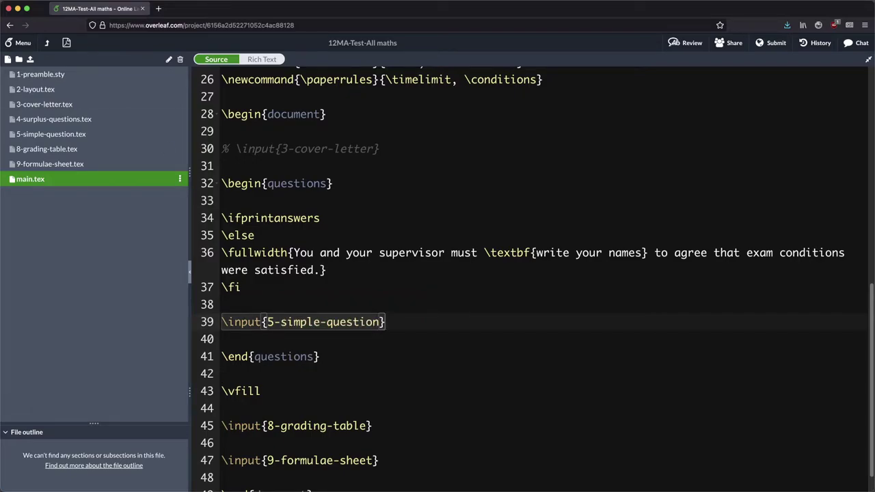
In 5-simple-question.tex, write \question[10] followed by the line 'What is maths?'.
click(82, 136)
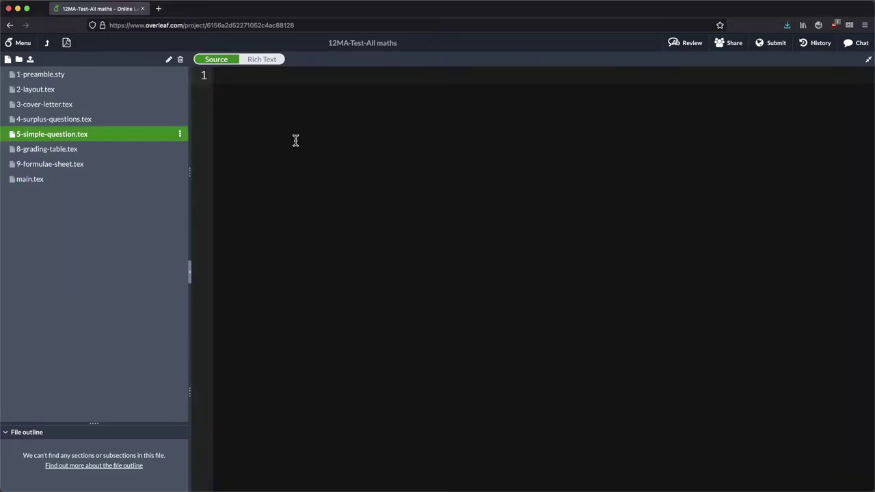
text(\question[10])
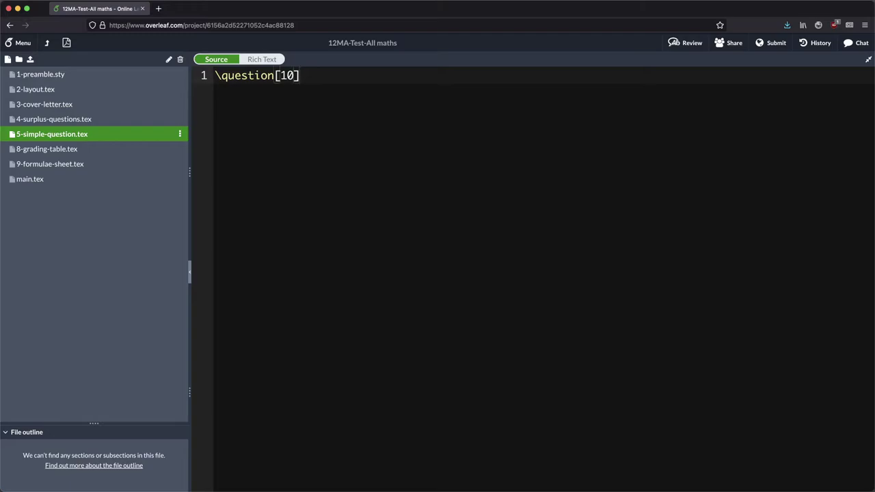
key(Return)
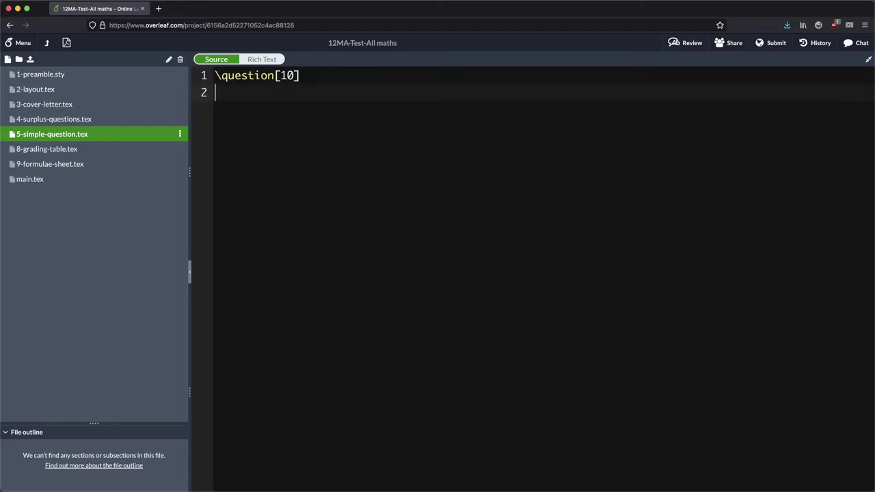
text(What is maths?)
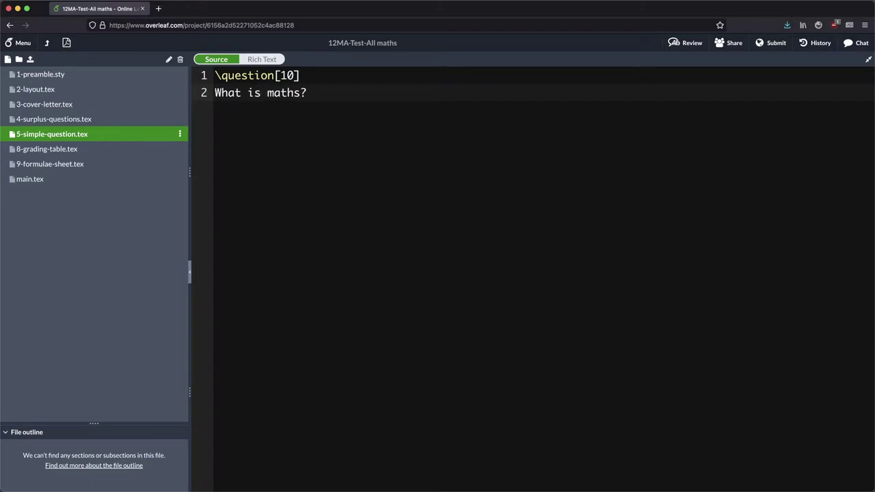
key(Return)
Recompile the PDF and confirm question 1 'What is maths?' scores 10 points in the grading table.
click(65, 43)
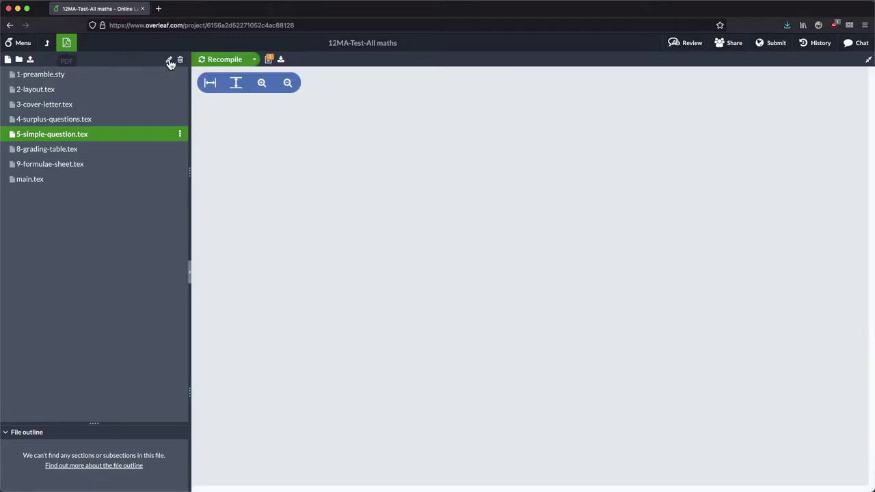
click(225, 61)
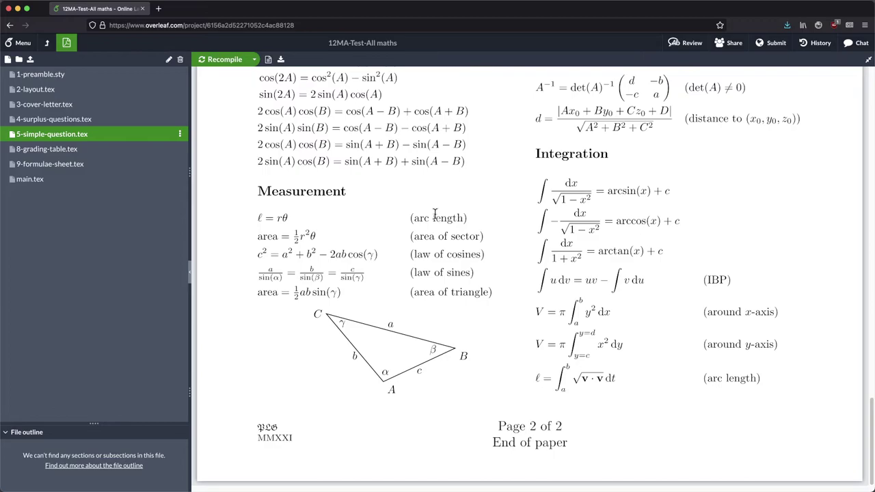
scroll(435, 214, up, 3)
scroll(435, 214, up, 10)
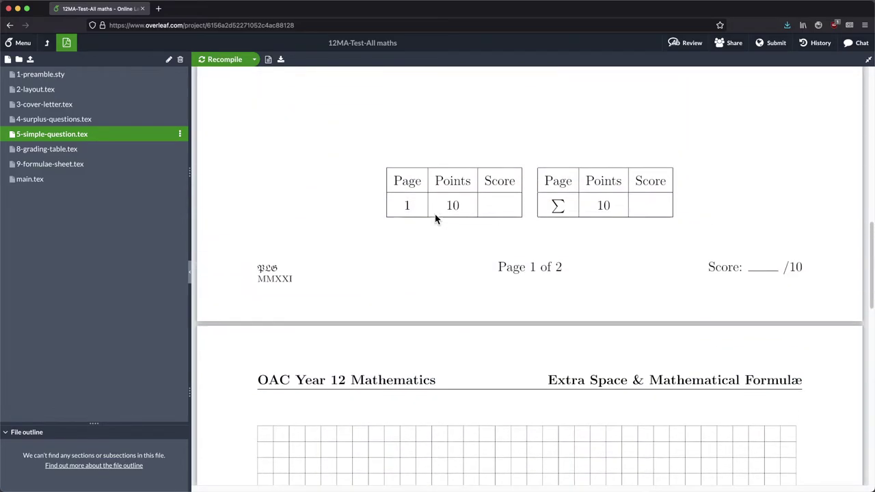
scroll(435, 214, up, 10)
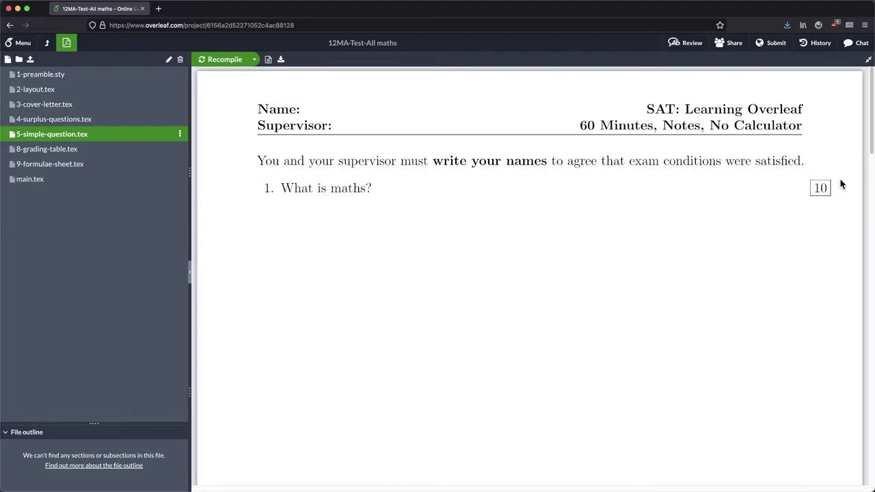
scroll(833, 195, down, 5)
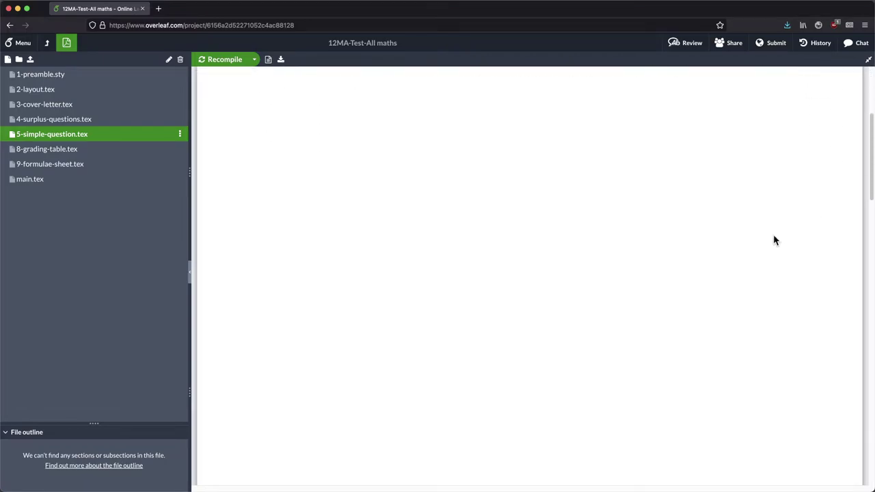
scroll(775, 240, down, 5)
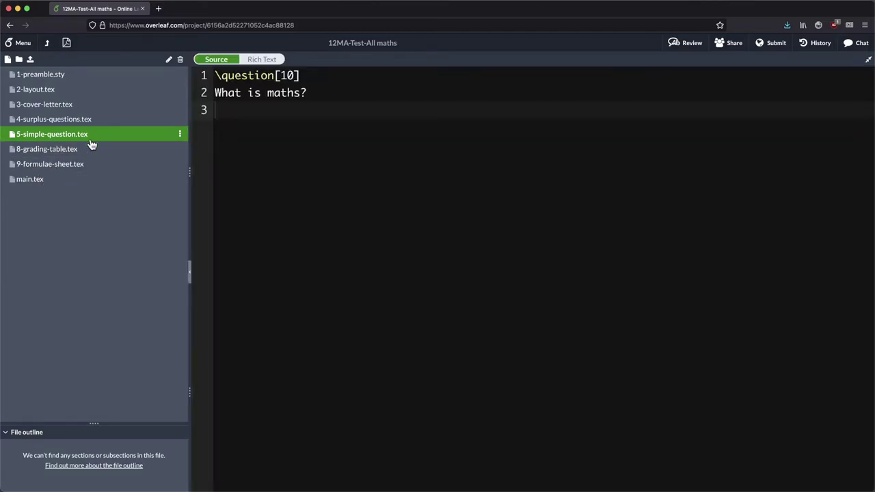
Add an empty \begin{parts}…\end{parts} environment below the question text.
click(89, 138)
key(Return)
text(\be)
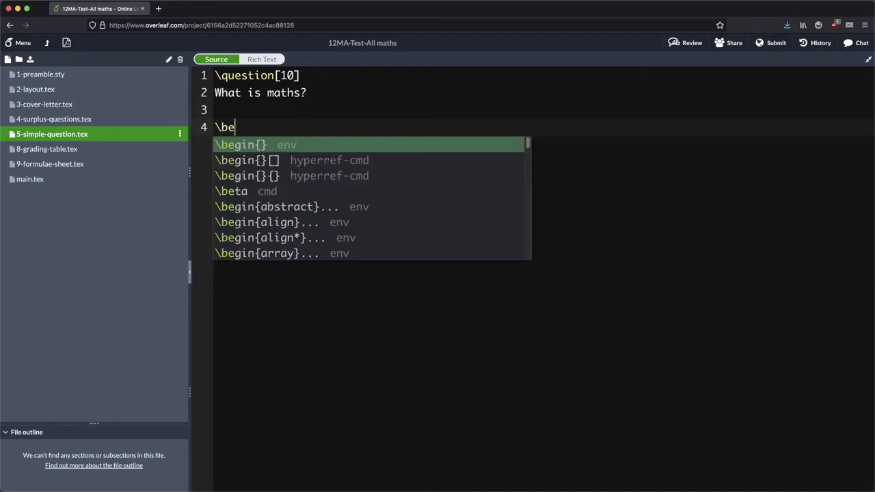
key(Return)
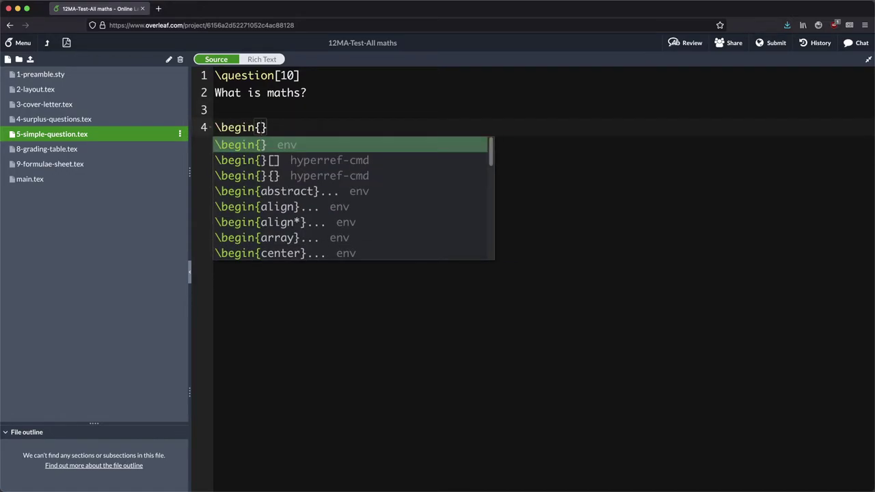
text(parts)
key(Return)
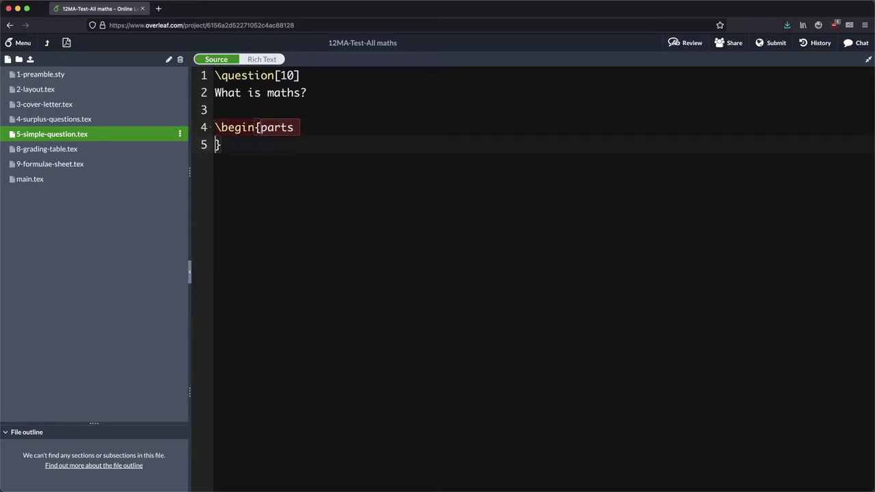
key(BackSpace)
key(End)
key(Return)
key(Return)
text(\e)
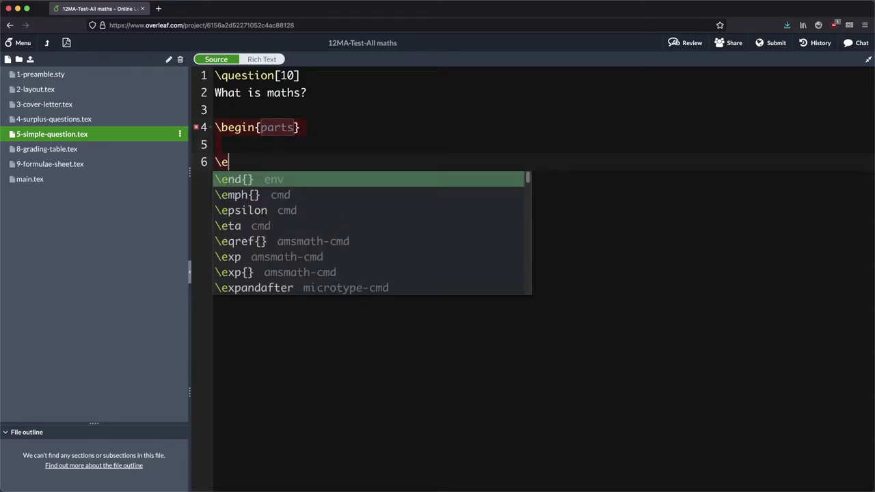
text(nd{p)
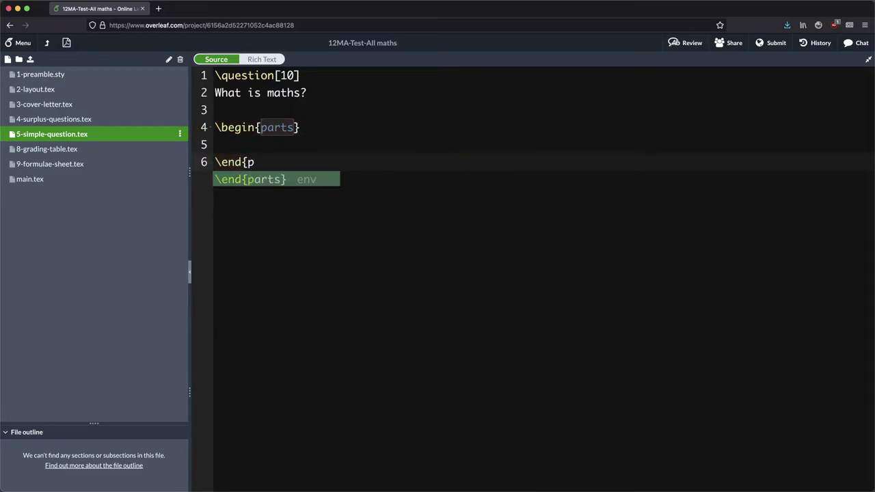
key(Return)
key(Return)
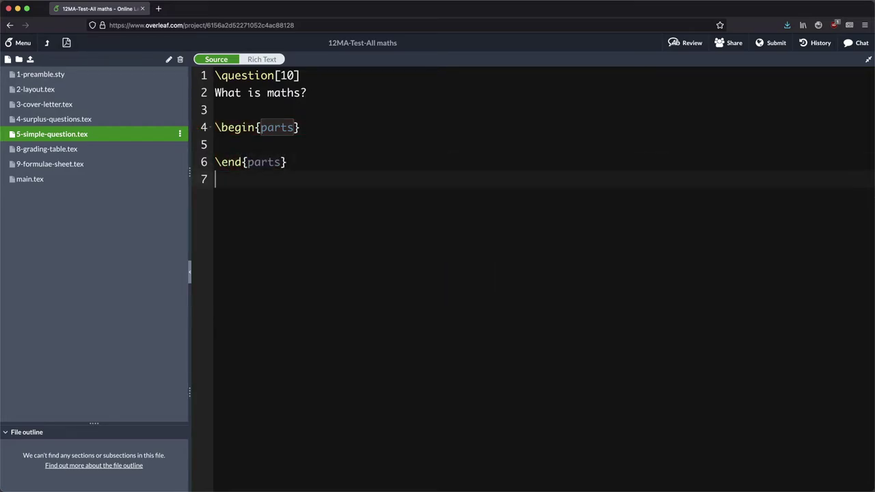
key(Up)
key(Up)
key(Return)
key(Return)
key(Up)
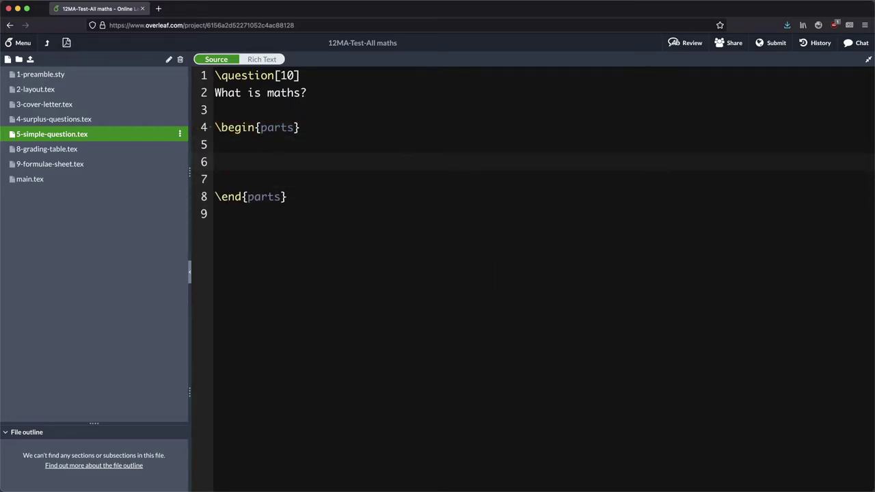
Fill the parts block with \part[1], \part[3] and \part[4].
text(\)
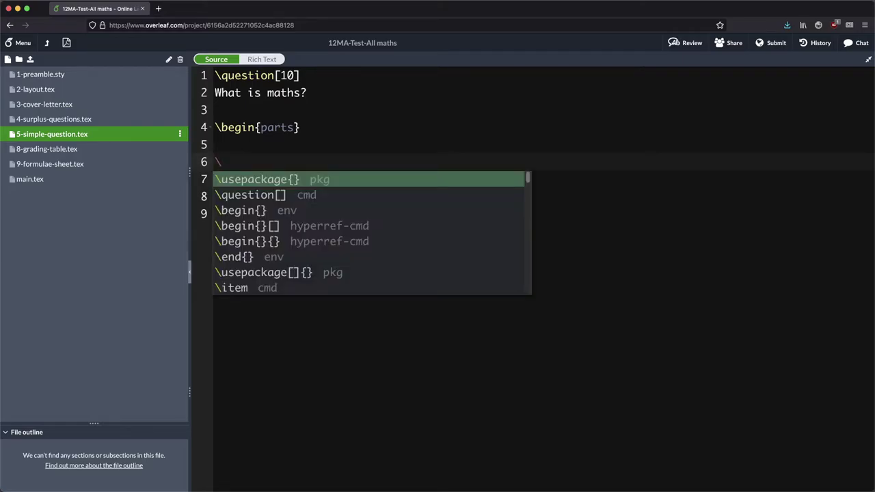
text(part[1])
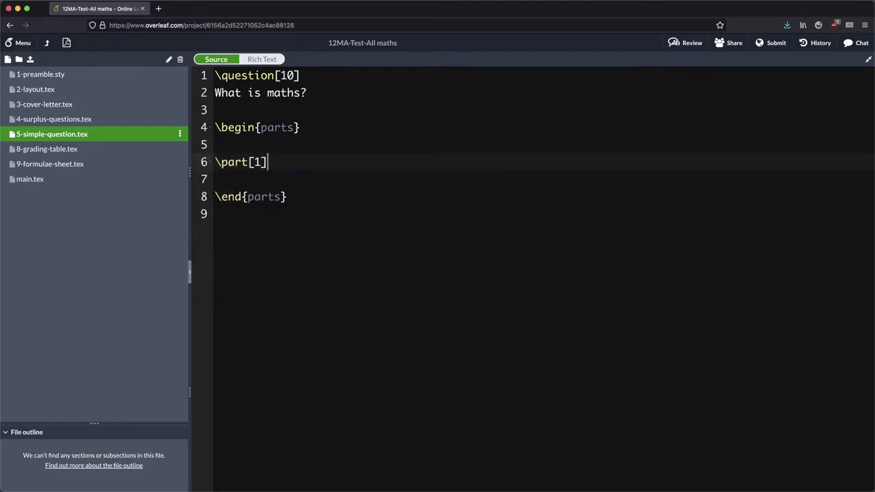
key(shift+Left)
key(shift+Left)
key(shift+Left)
key(shift+Left)
key(shift+Left)
key(shift+Left)
key(shift+Left)
key(shift+Left)
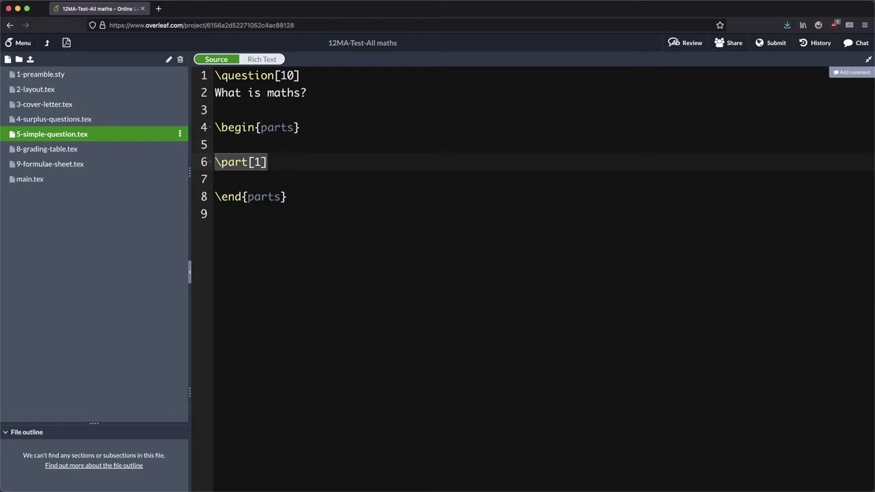
key(ctrl+c)
key(Right)
key(Return)
key(Return)
key(ctrl+v)
key(Left)
key(BackSpace)
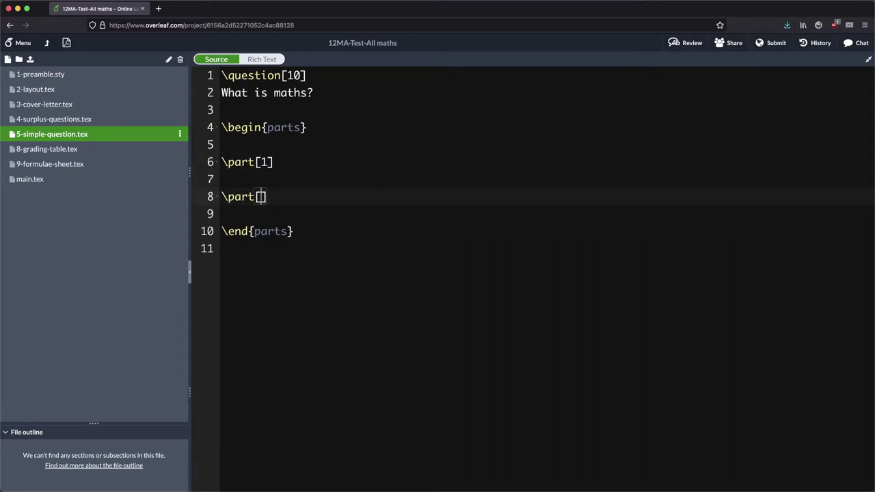
text(3)
key(Right)
key(Return)
key(Return)
key(ctrl+v)
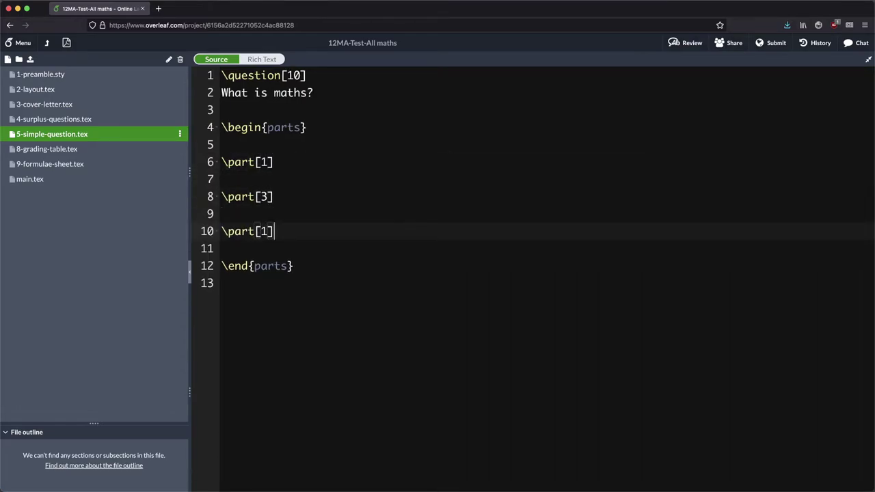
key(Left)
key(BackSpace)
text(4)
Remove the [10] weight from the \question line.
key(Up)
key(Up)
key(Up)
key(Up)
key(Up)
key(Up)
key(Up)
key(Up)
key(Down)
key(Left)
key(Up)
key(BackSpace)
key(BackSpace)
key(BackSpace)
key(BackSpace)
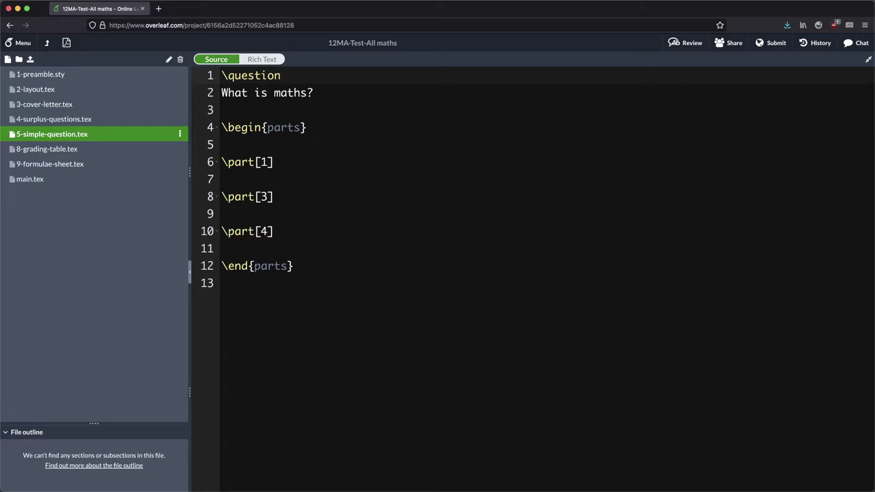
Recompile to show parts (a), (b), (c) worth 1, 3 and 4, then return to the source.
click(66, 42)
click(213, 59)
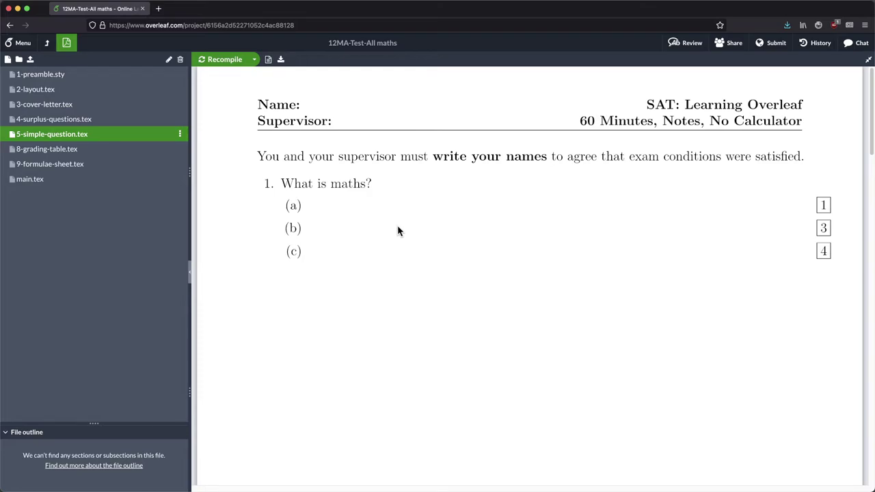
click(63, 135)
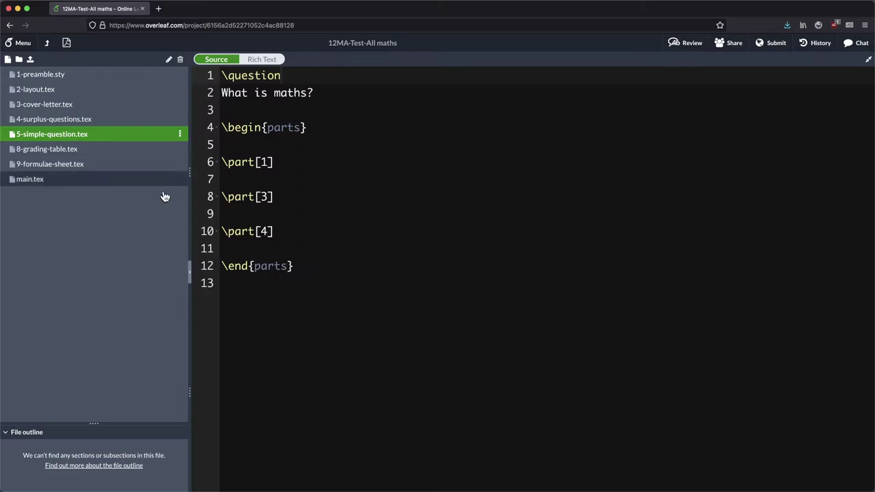
Drop the [3] weight from part (b) and insert a subparts environment beneath it.
click(270, 215)
click(274, 197)
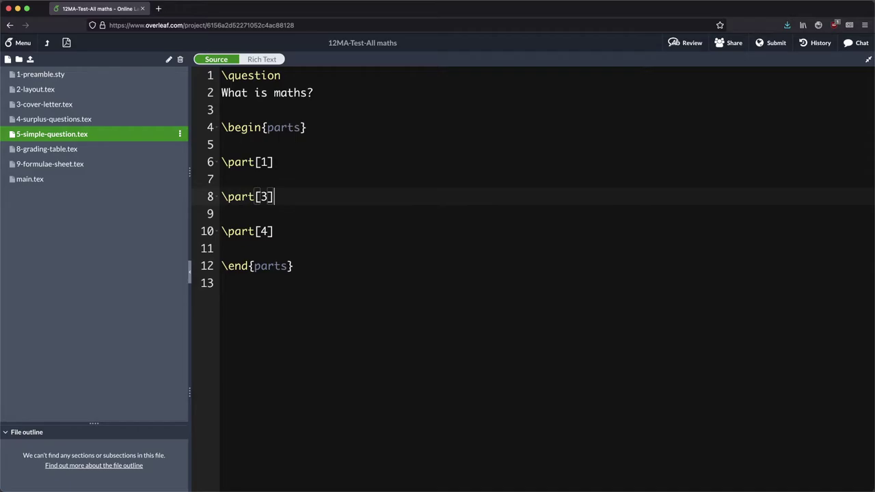
key(BackSpace)
key(BackSpace)
key(BackSpace)
key(Left)
key(Left)
key(Left)
key(Down)
key(Return)
key(Return)
key(Up)
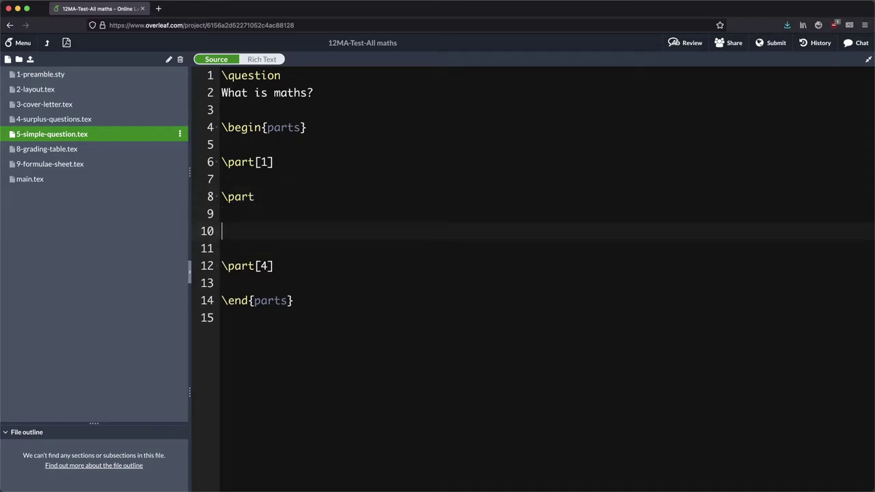
text(\begin{)
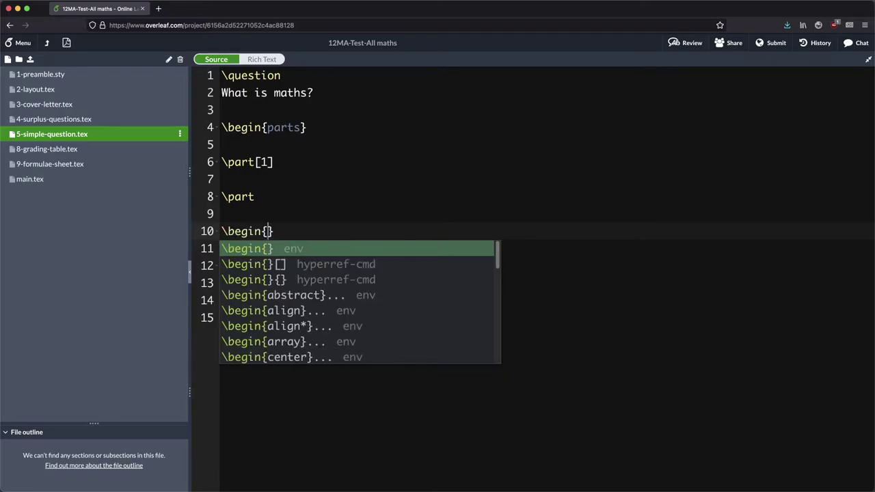
text(subparts)
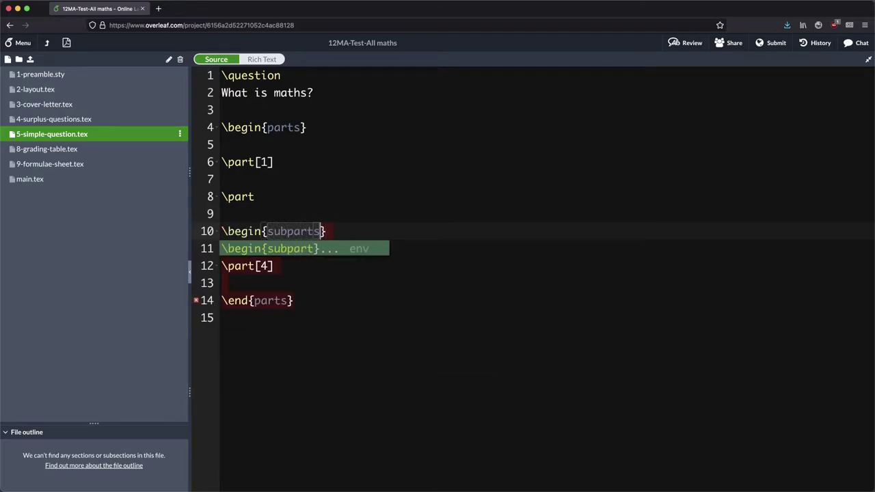
key(Return)
key(Return)
key(Return)
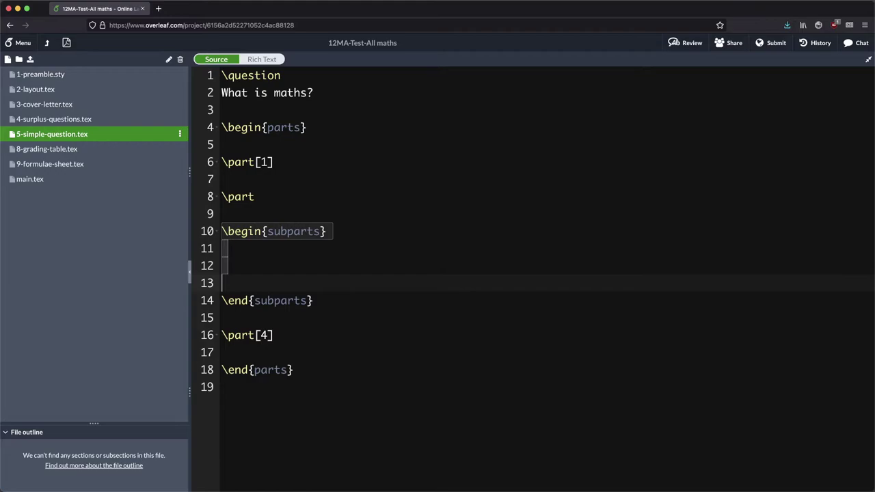
Add subparts worth 1, 2 and 2, then recompile the PDF.
text(\)
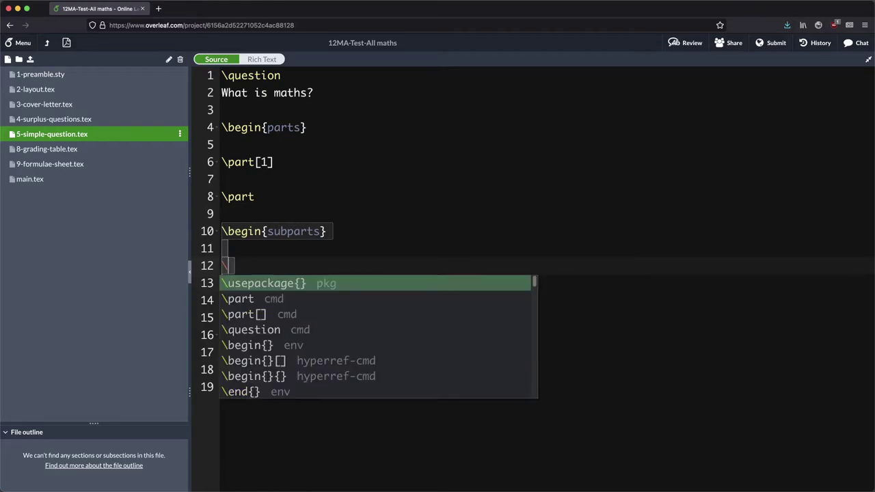
text(subpart)
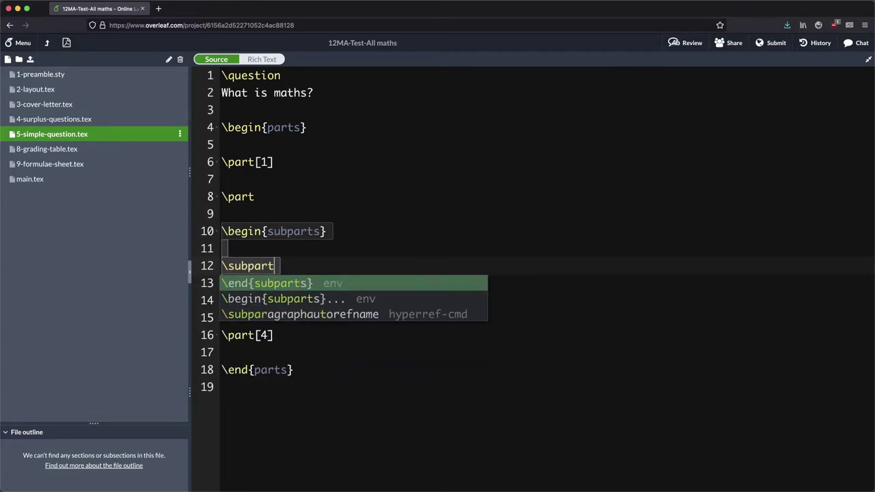
text([1])
key(shift+Left)
key(shift+Left)
key(shift+Left)
key(shift+Left)
key(shift+Left)
key(shift+Left)
key(shift+Left)
key(shift+Left)
key(shift+Left)
key(shift+Left)
key(shift+Left)
key(shift+Left)
key(shift+Left)
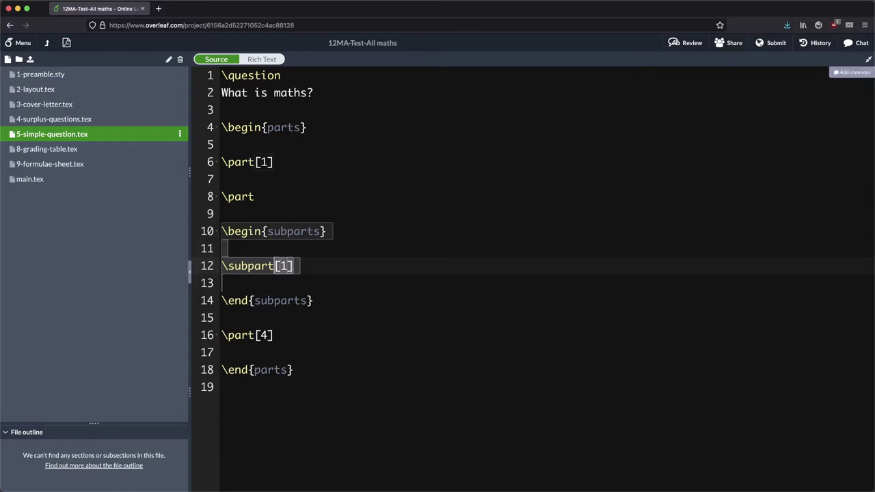
key(Right)
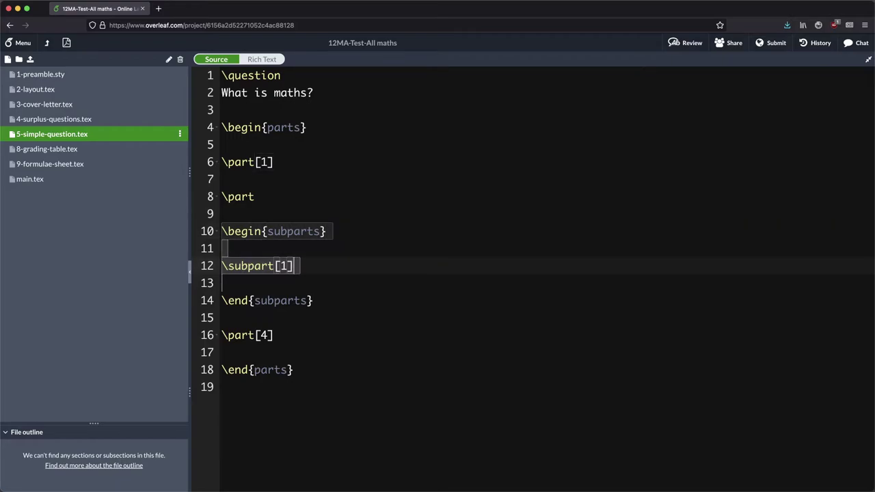
key(super+v)
key(super+v)
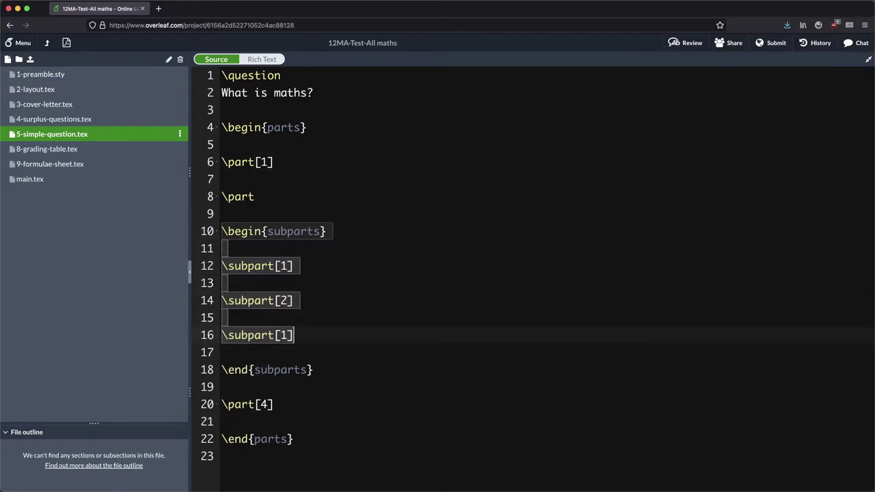
key(BackSpace)
text(3)
key(BackSpace)
text(2)
click(69, 44)
click(227, 58)
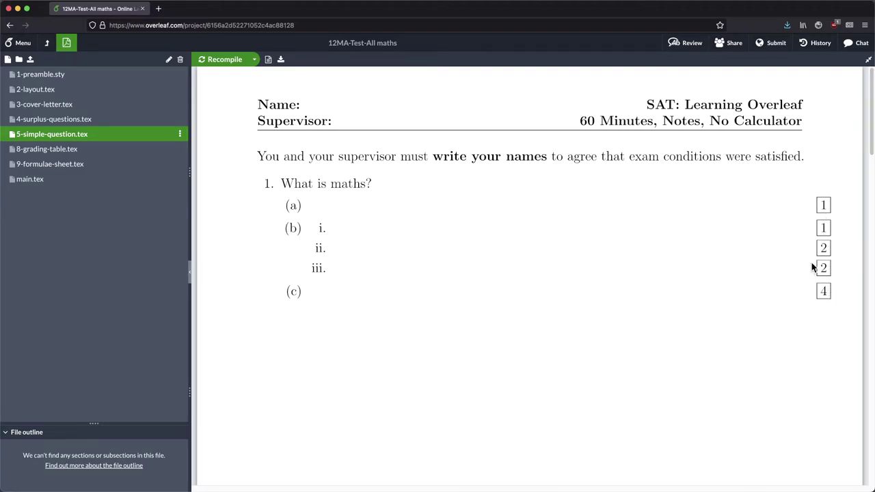
Return from the PDF to the 5-simple-question.tex source and place the caret at the first part line.
scroll(814, 263, down, 1)
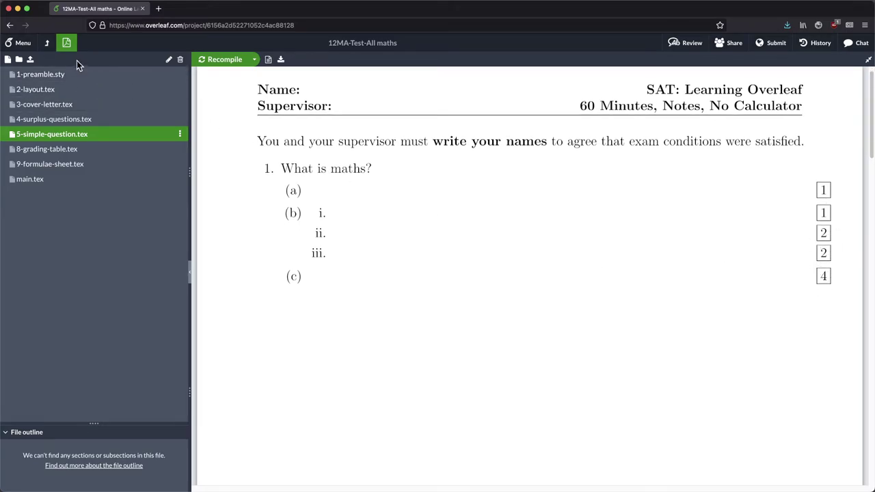
click(66, 43)
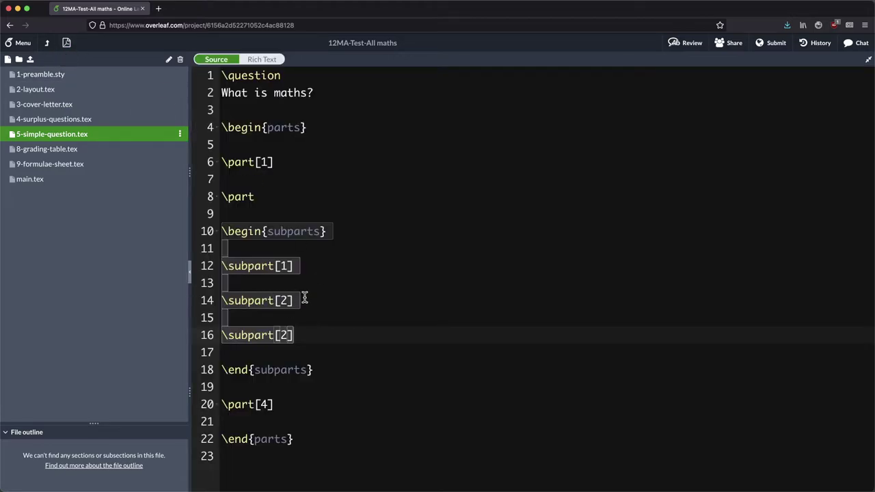
scroll(250, 203, down, 1)
click(256, 180)
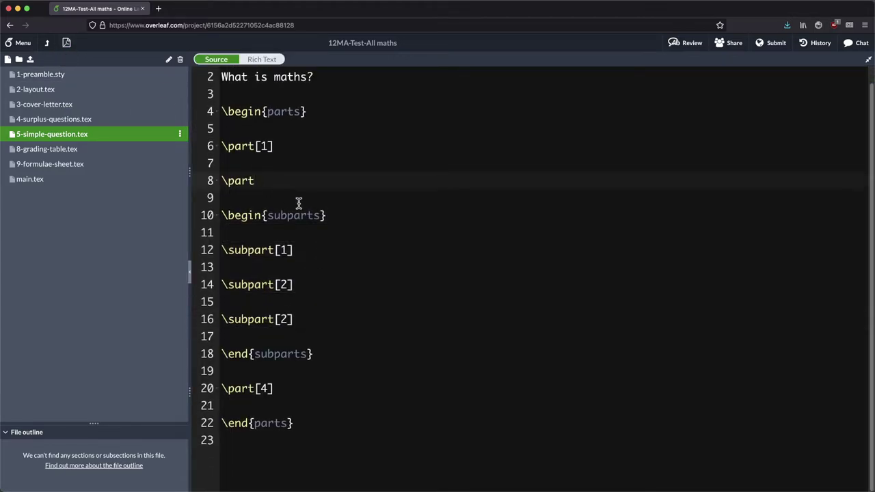
scroll(299, 203, up, 1)
scroll(283, 274, down, 2)
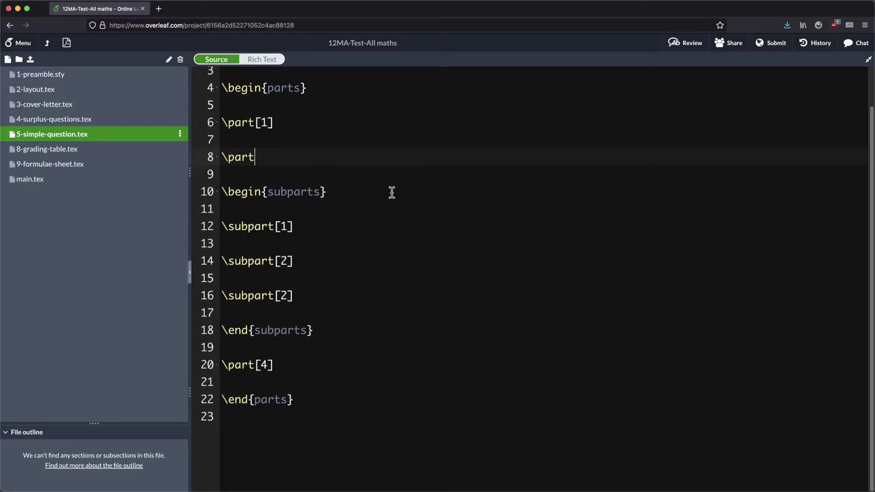
scroll(391, 194, up, 2)
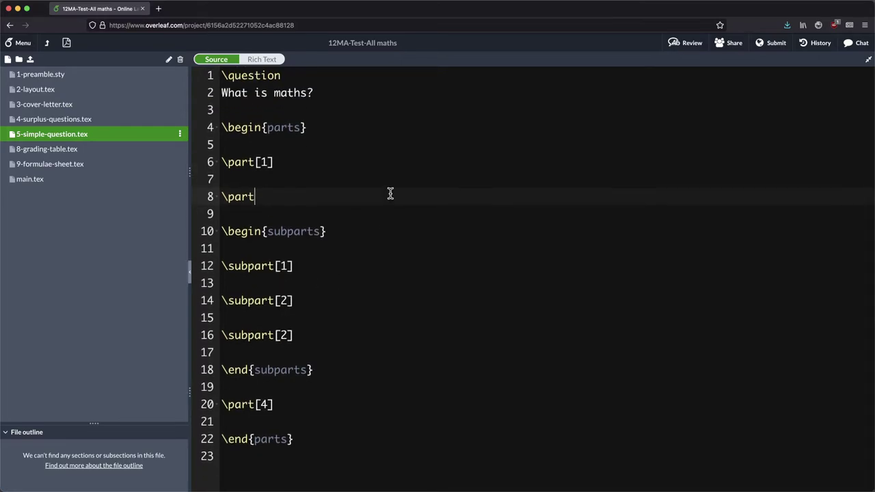
click(299, 145)
key(Down)
scroll(251, 217, down, 3)
scroll(250, 218, up, 3)
Insert a \begin{solutionorgrid}[1in] environment after \part[1] and recompile to see the answer grid.
click(258, 277)
key(Down)
key(Down)
key(Up)
key(Up)
key(Up)
key(Up)
key(Up)
key(Up)
key(Up)
key(Up)
key(Up)
key(Up)
key(Return)
key(Return)
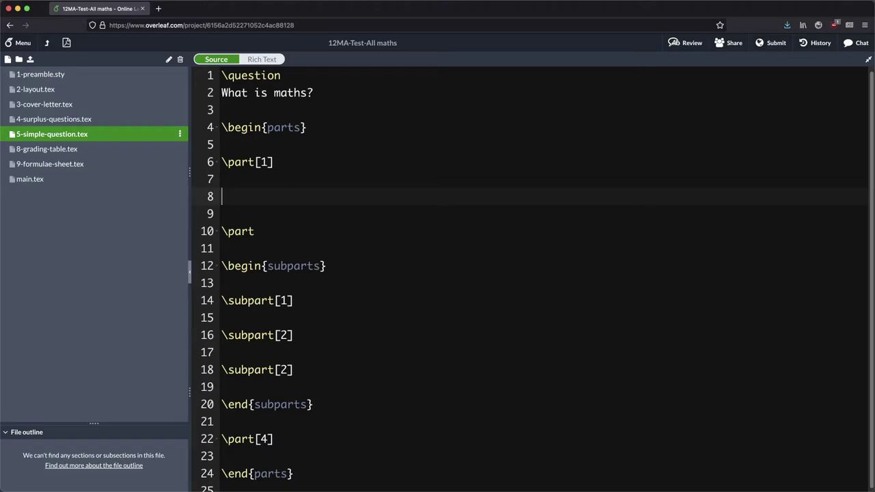
text(egin{)
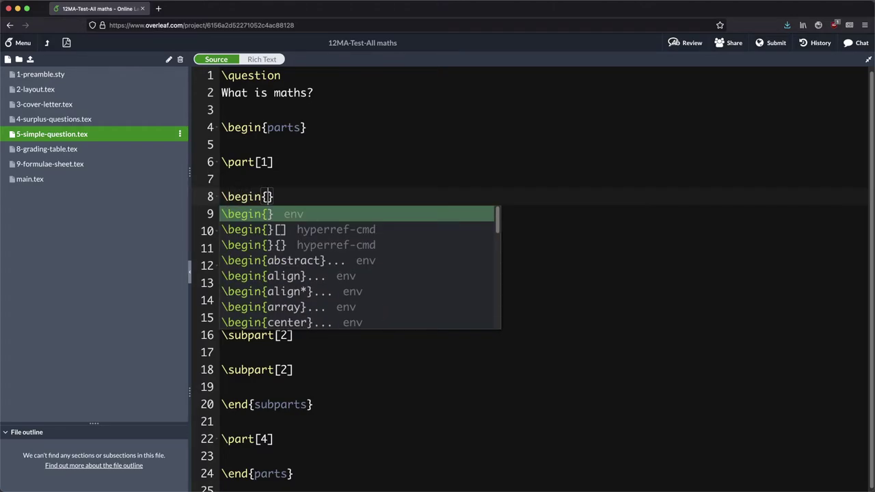
text(solution)
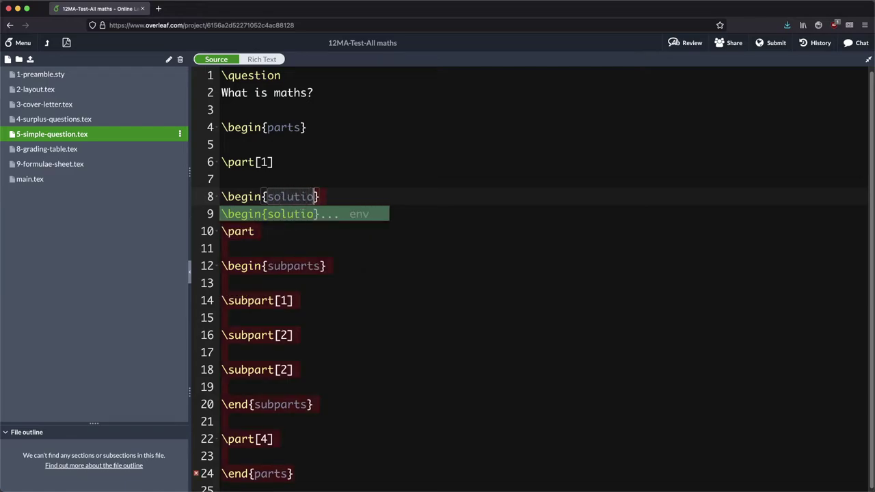
text(orgrid)
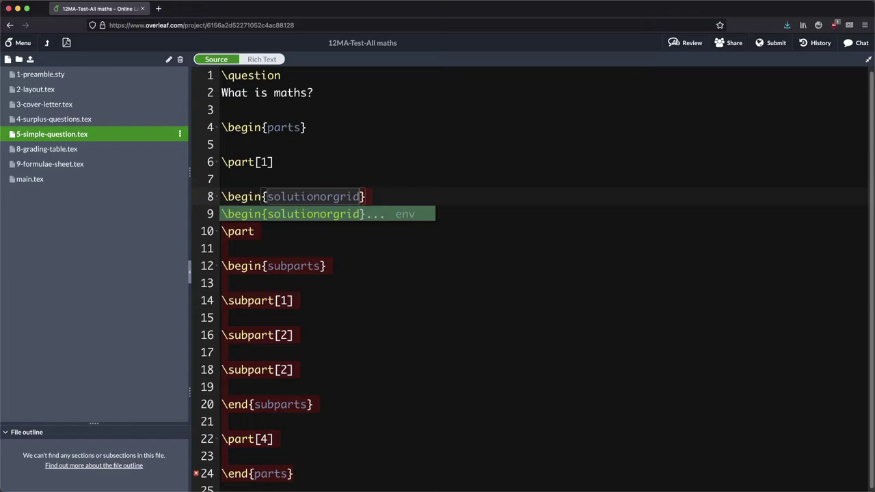
key(Return)
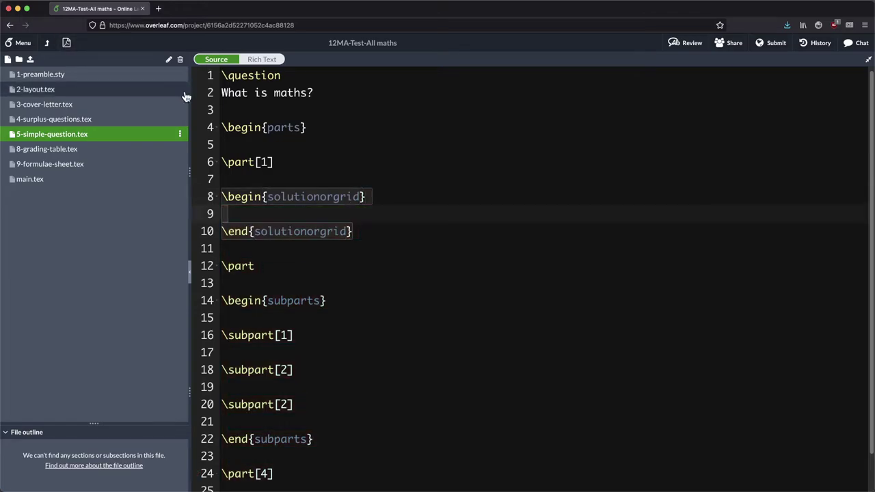
click(378, 199)
text([1in])
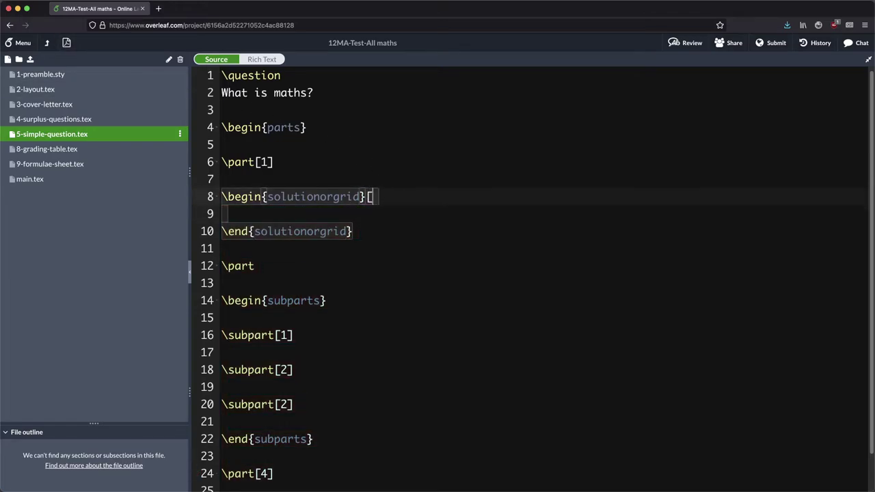
click(67, 43)
click(232, 60)
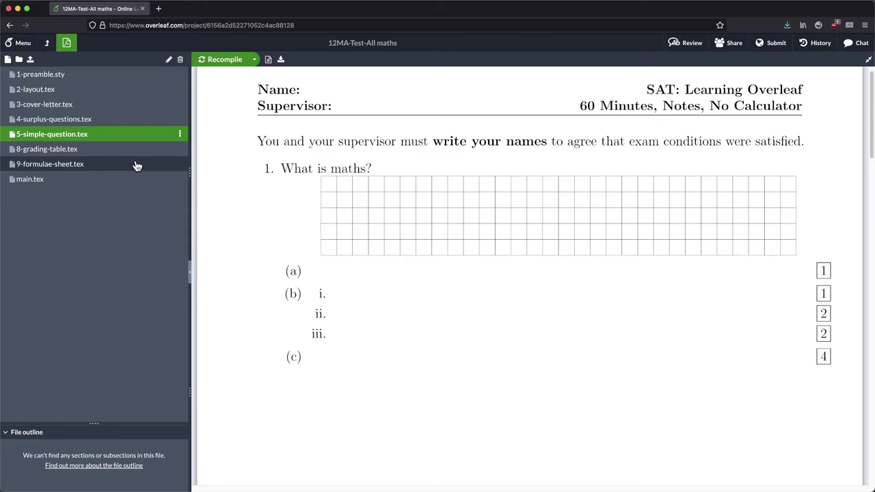
Wrap the solutionorgrid block in an EnvFullwidth environment and recompile the PDF.
click(68, 135)
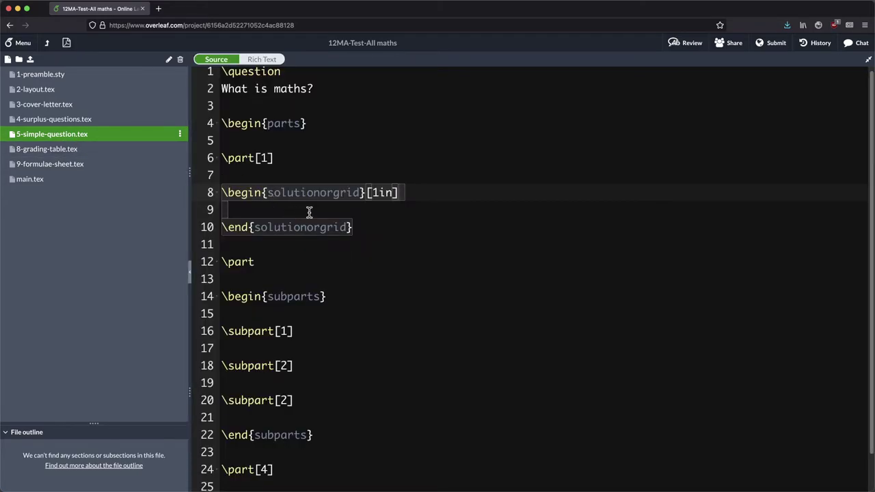
click(285, 174)
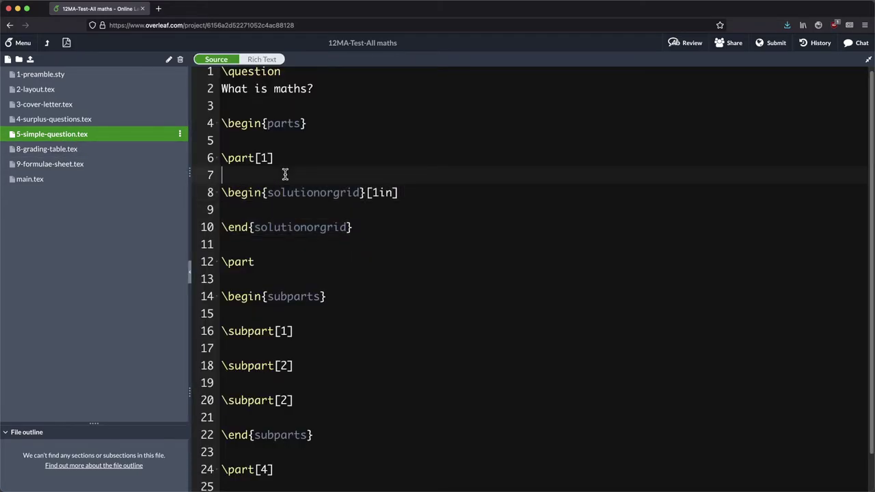
key(Return)
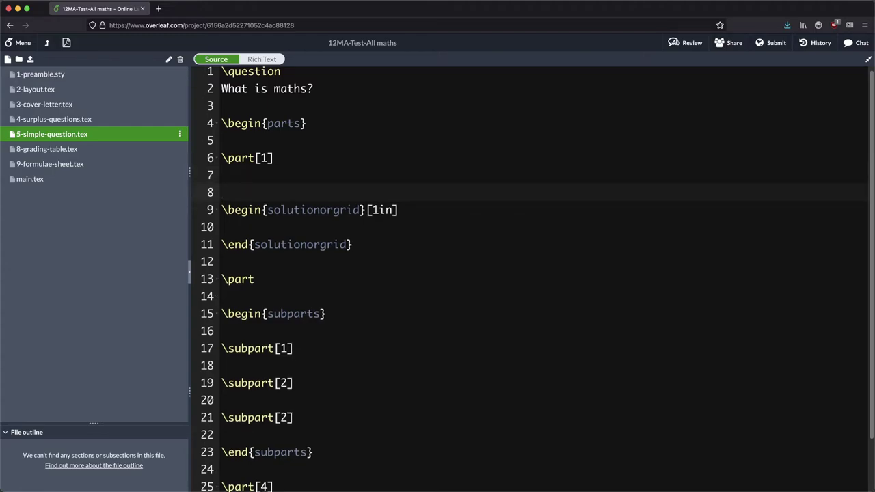
text(egin{)
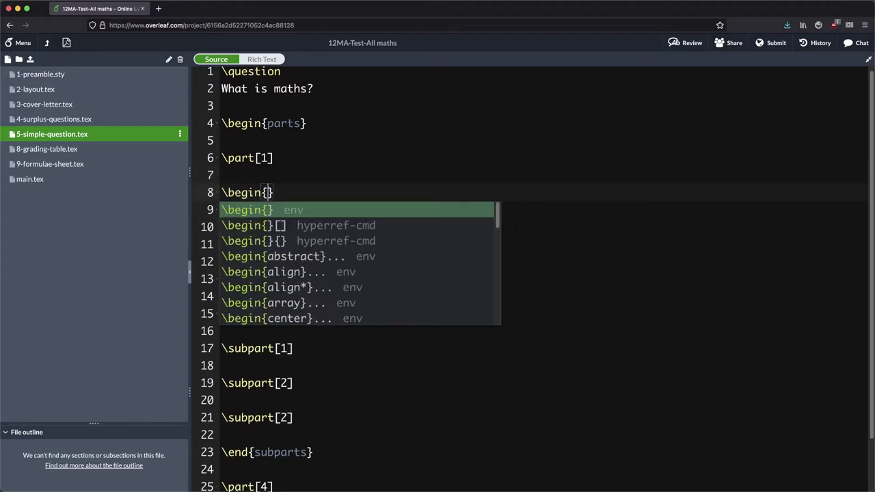
text(En)
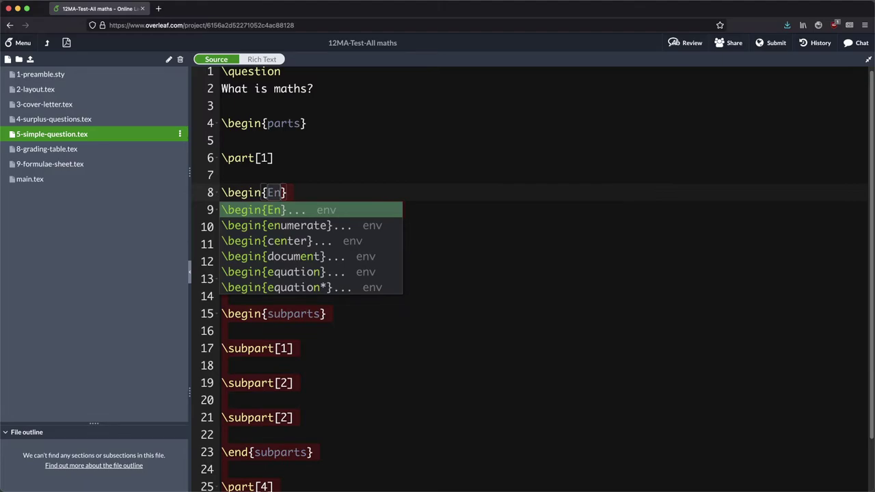
text(v)
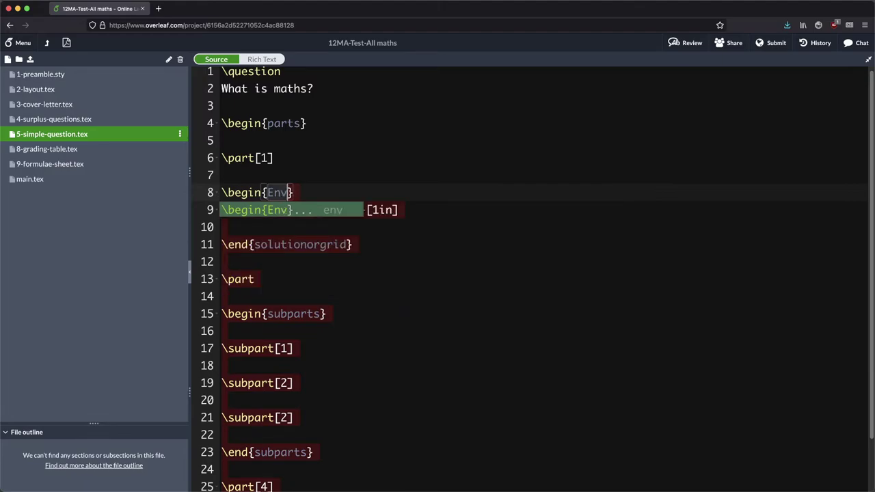
text(Full)
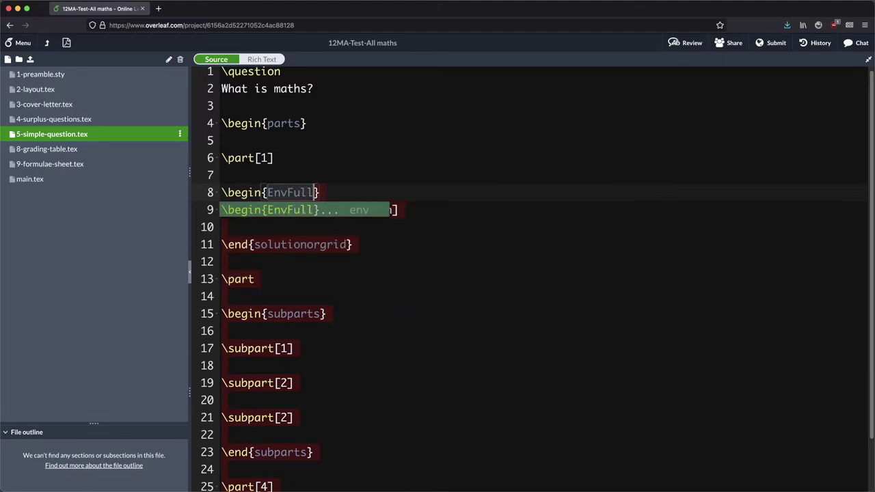
text(width)
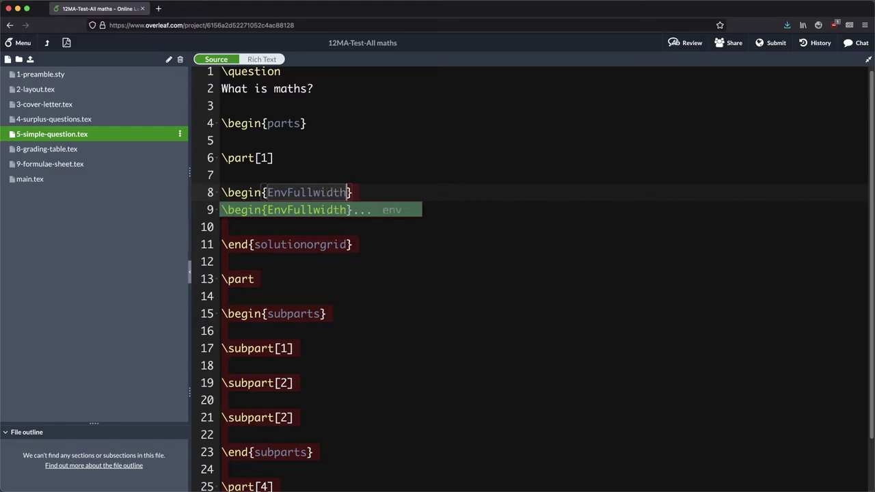
double_click(316, 192)
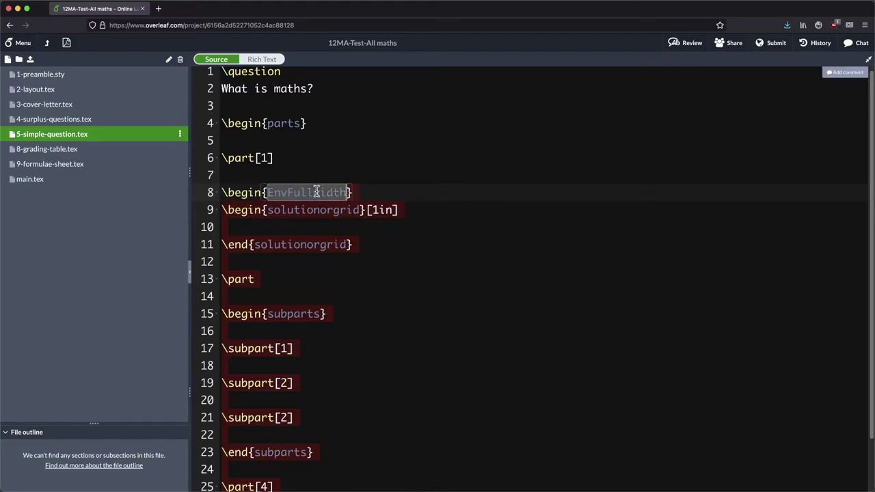
click(366, 244)
key(Return)
text(\end{EnvFullwidth)
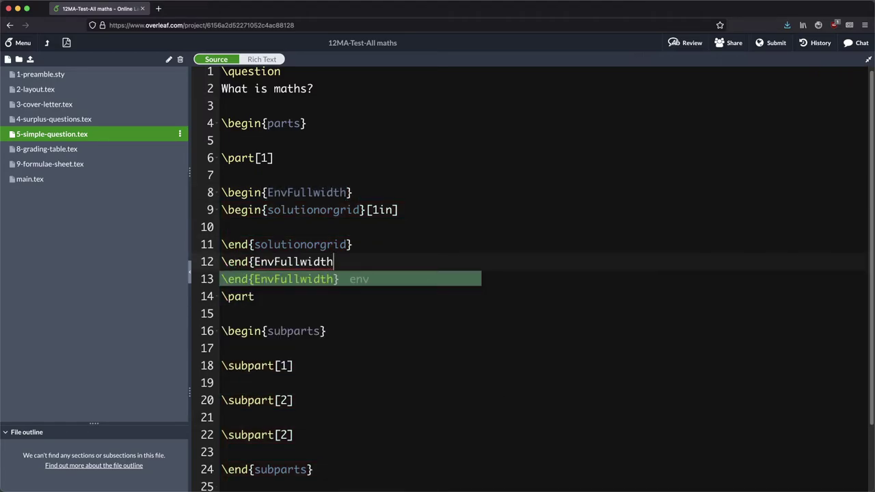
text(})
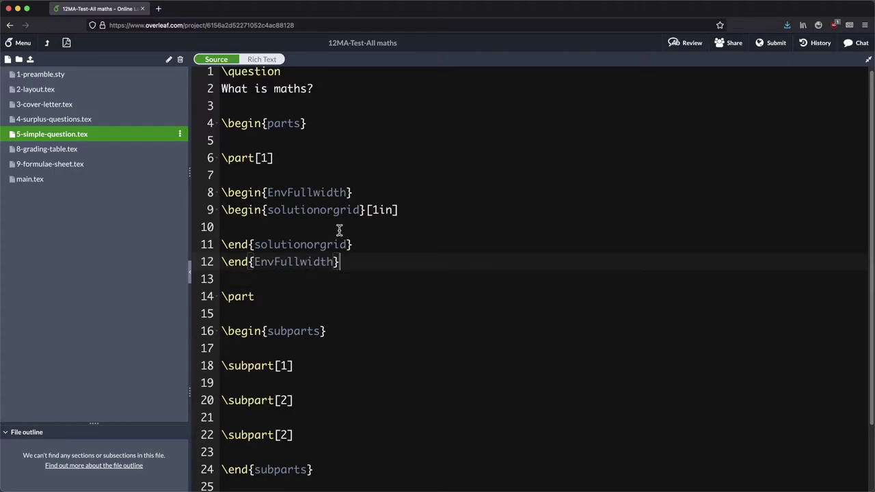
click(67, 42)
click(226, 60)
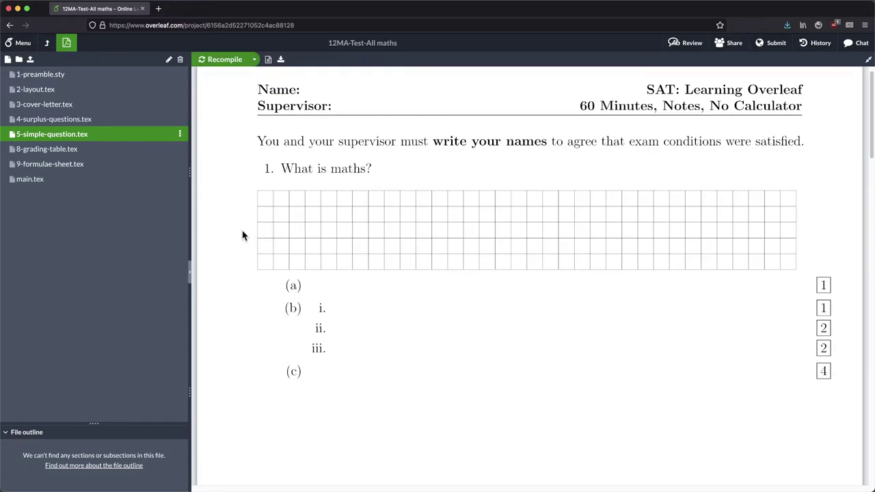
Copy the full-width grid block and paste it under the first subpart at 1in height.
click(66, 43)
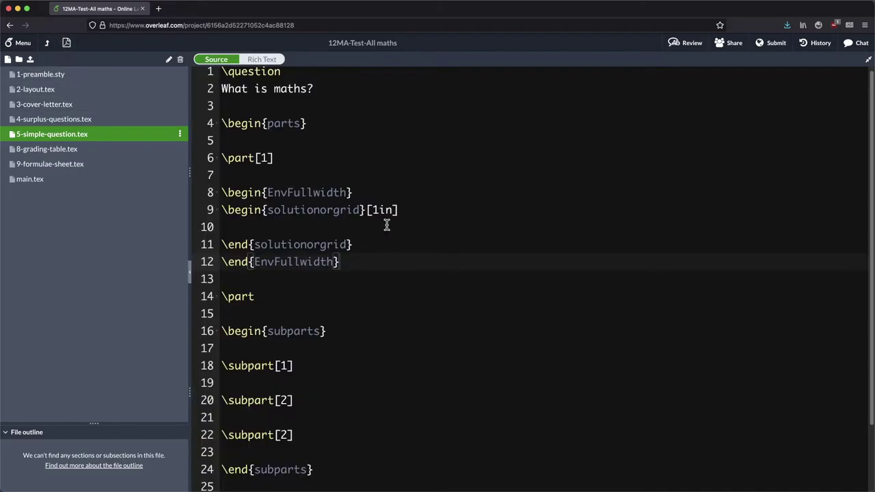
drag(353, 258, 199, 197)
key(ctrl+c)
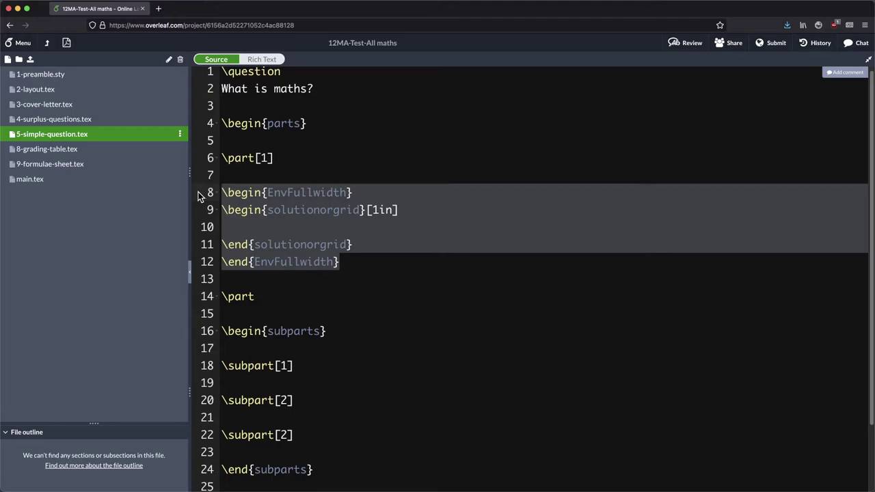
click(263, 382)
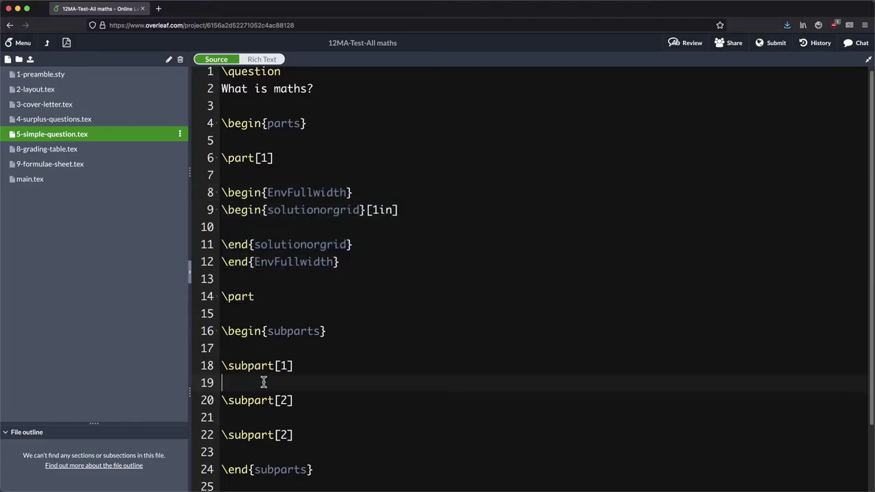
key(Return)
key(ctrl+v)
key(Return)
Paste the grid block under the second subpart and change its height to 2in.
scroll(276, 395, down, 5)
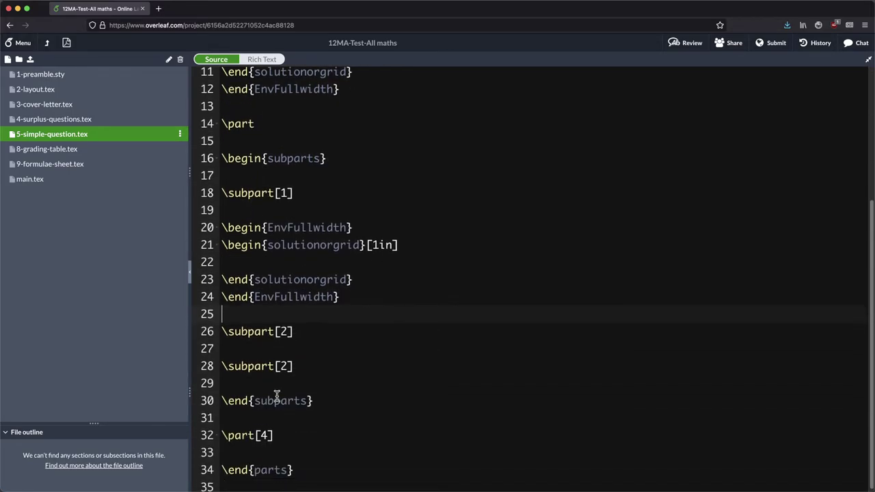
click(284, 349)
key(Return)
key(Return)
key(Return)
key(Return)
key(BackSpace)
key(BackSpace)
key(Down)
key(Down)
key(Down)
key(Down)
drag(308, 338, 303, 349)
click(304, 349)
key(Return)
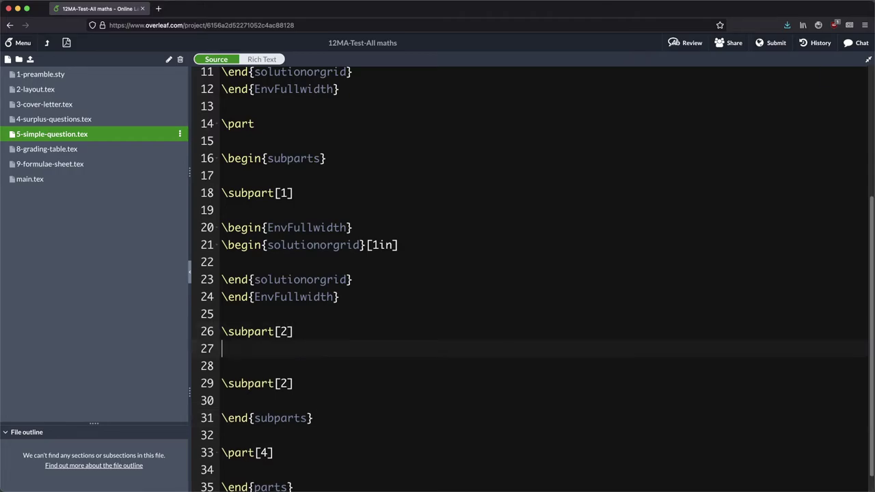
key(super+v)
key(Up)
key(Up)
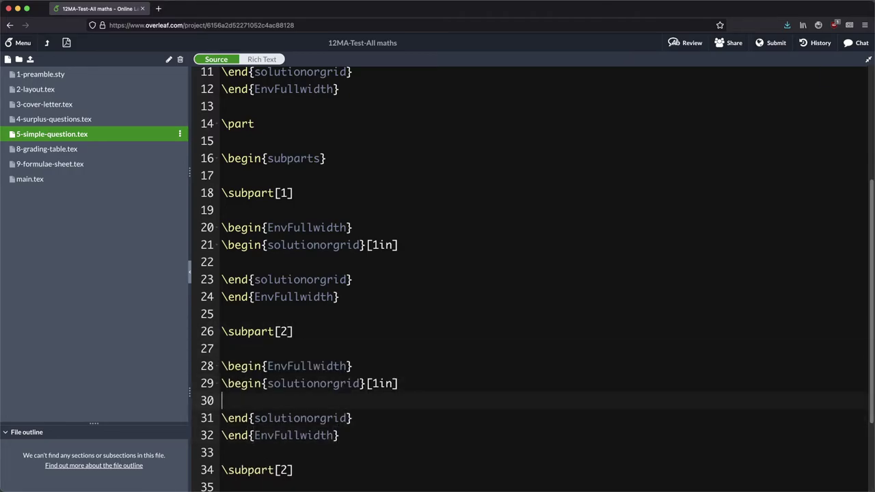
key(Up)
key(End)
key(Left)
key(Left)
key(Left)
key(BackSpace)
text(2)
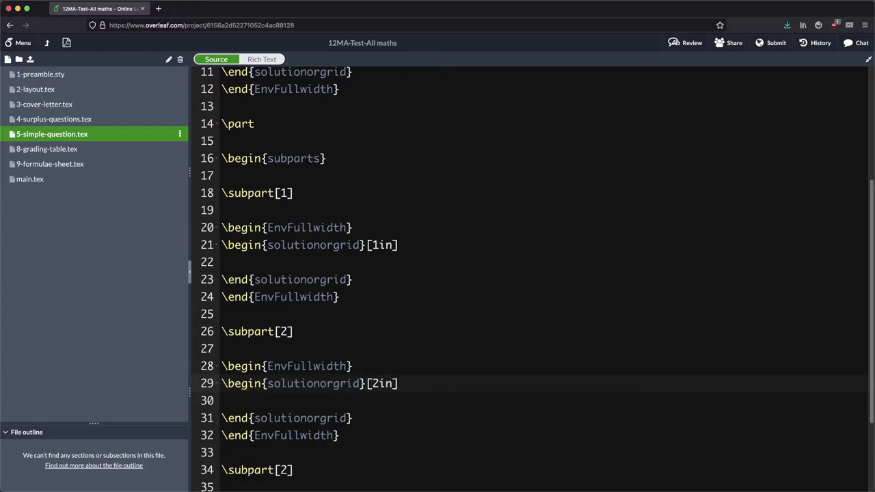
Paste the grid block under the third subpart and change its height to 2.5in.
scroll(339, 328, down, 5)
click(284, 318)
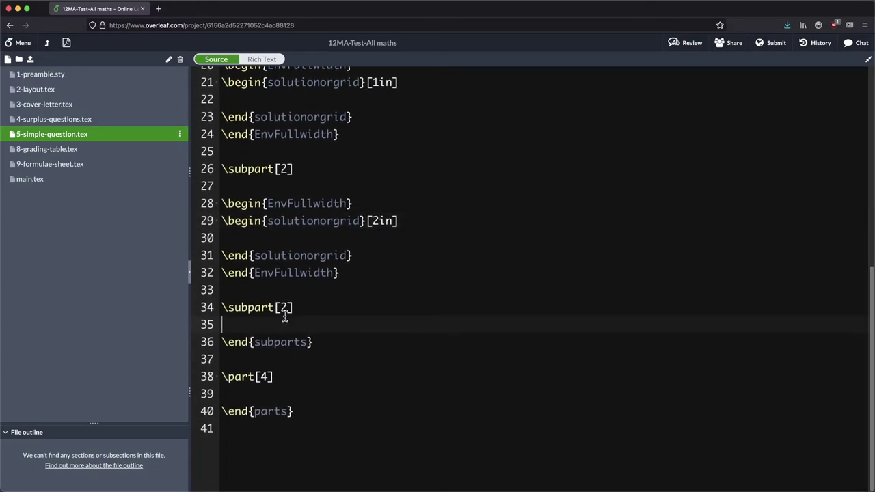
key(Return)
key(super+v)
key(Return)
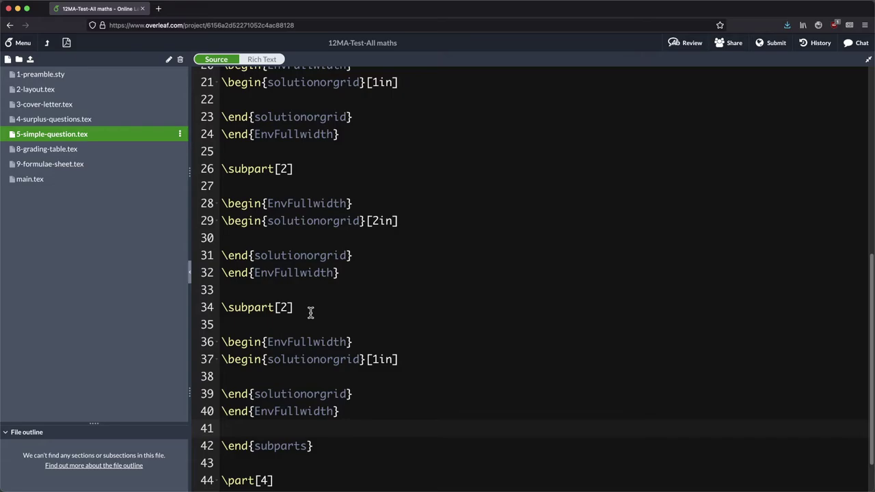
click(373, 359)
key(BackSpace)
text(2.5)
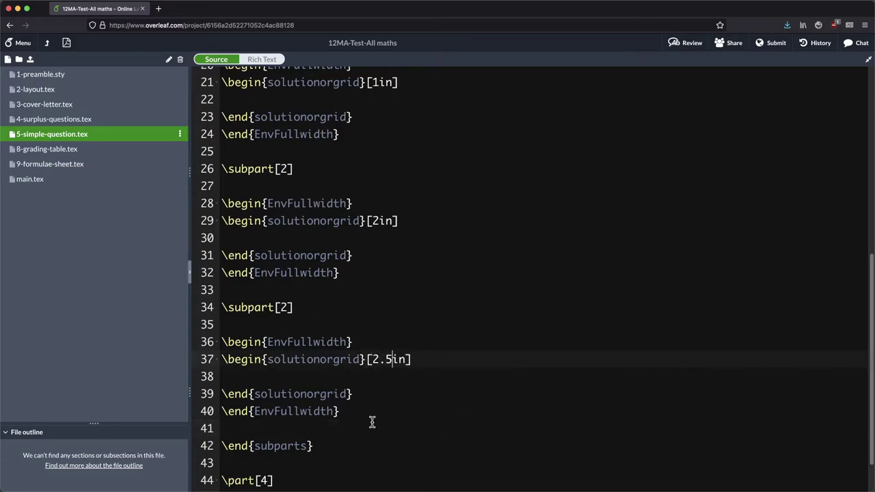
Recompile, scroll the PDF to check the three subpart grids, then return to 5-simple-question.tex.
click(66, 43)
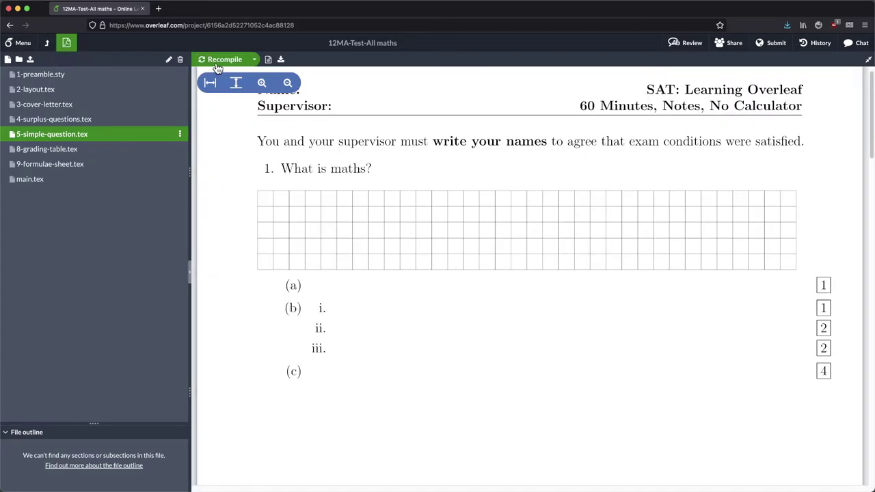
click(237, 59)
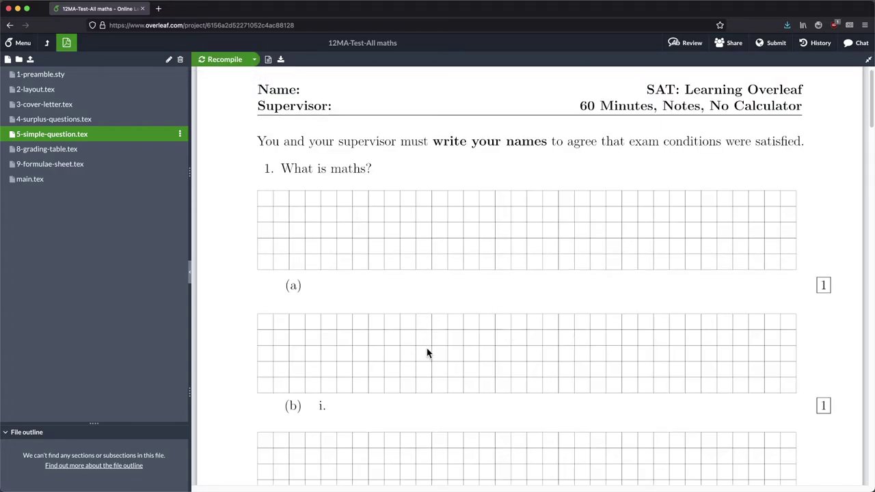
scroll(473, 318, down, 3)
scroll(474, 314, down, 12)
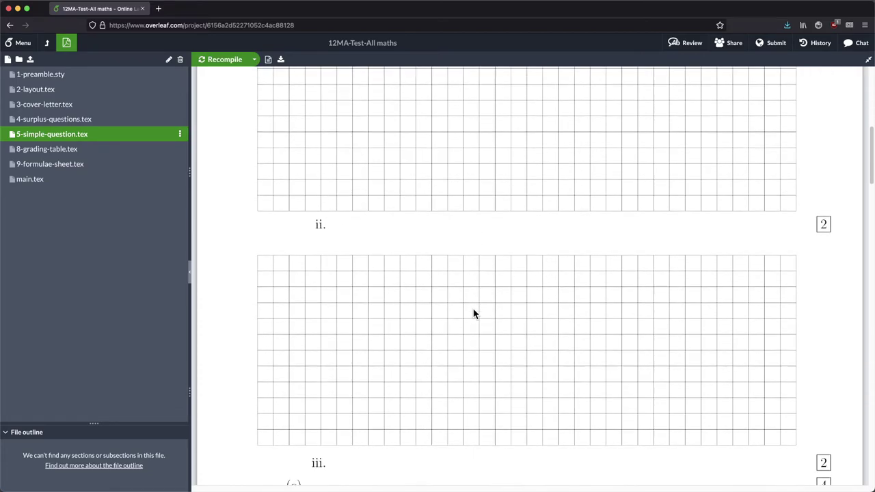
scroll(488, 307, down, 1)
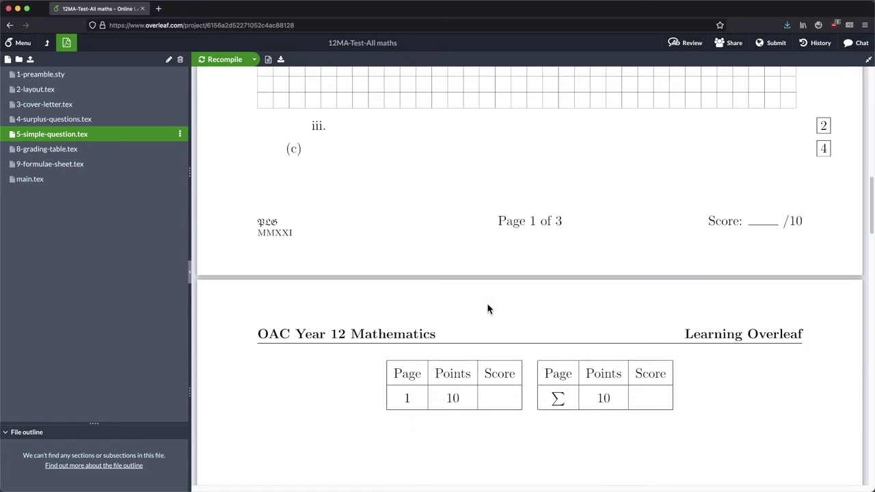
scroll(491, 305, up, 4)
scroll(489, 294, down, 1)
scroll(465, 217, up, 3)
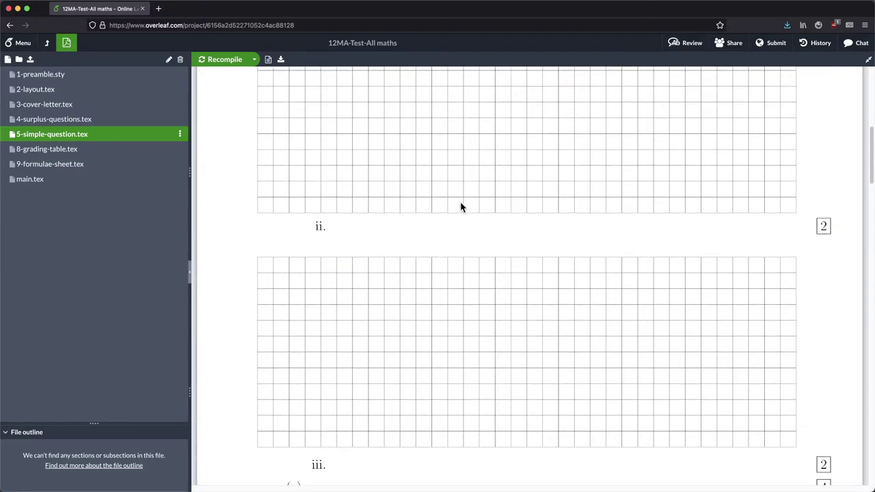
scroll(461, 207, up, 3)
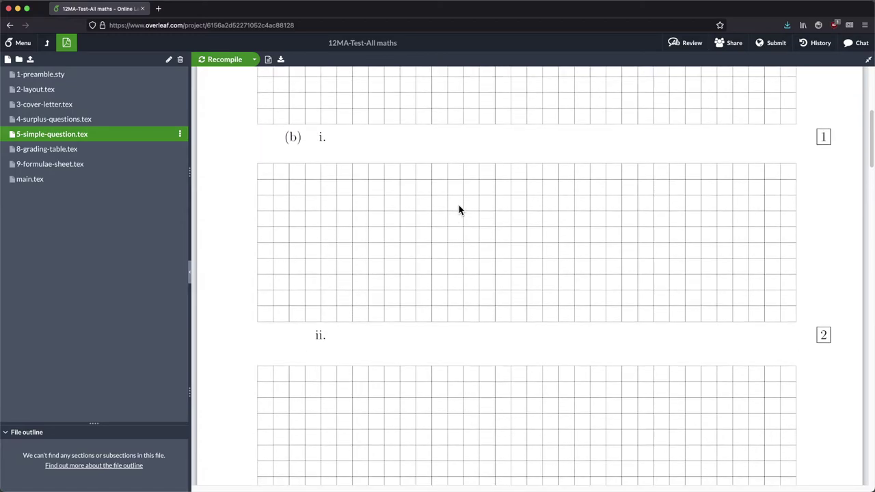
scroll(463, 224, up, 8)
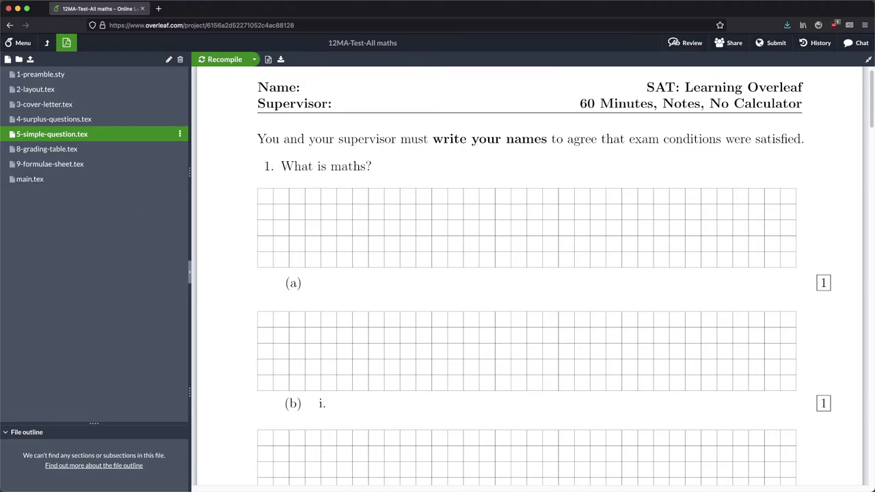
click(61, 136)
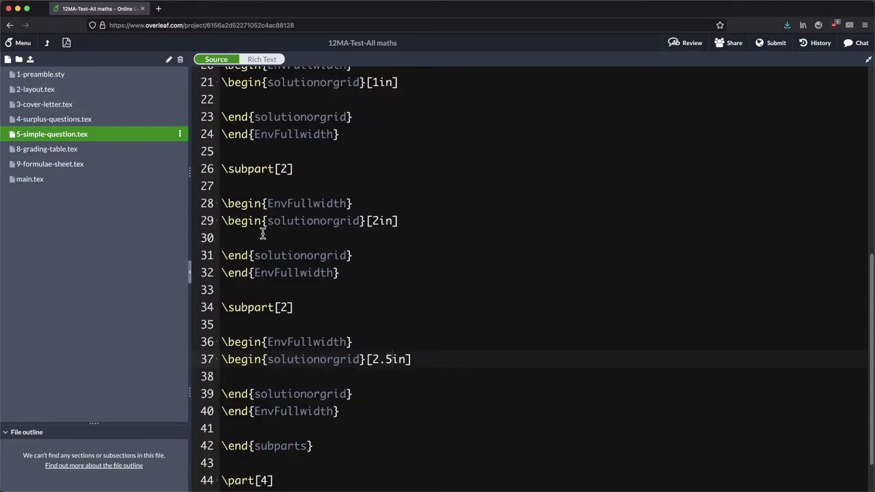
scroll(263, 235, up, 5)
Reword the question stem to 'Let $a = 5$ and $b = -3$.'.
click(328, 93)
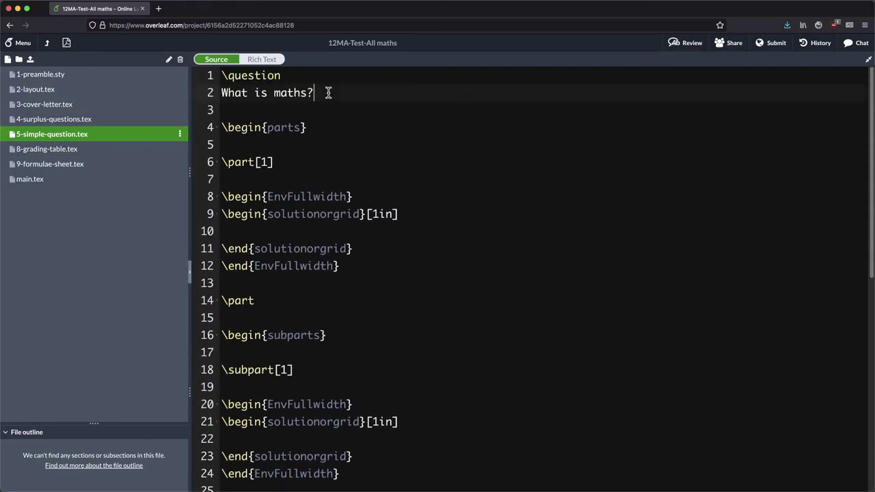
key(BackSpace)
key(BackSpace)
key(BackSpace)
key(BackSpace)
key(BackSpace)
key(BackSpace)
key(BackSpace)
key(BackSpace)
key(BackSpace)
key(BackSpace)
key(BackSpace)
key(BackSpace)
key(BackSpace)
key(BackSpace)
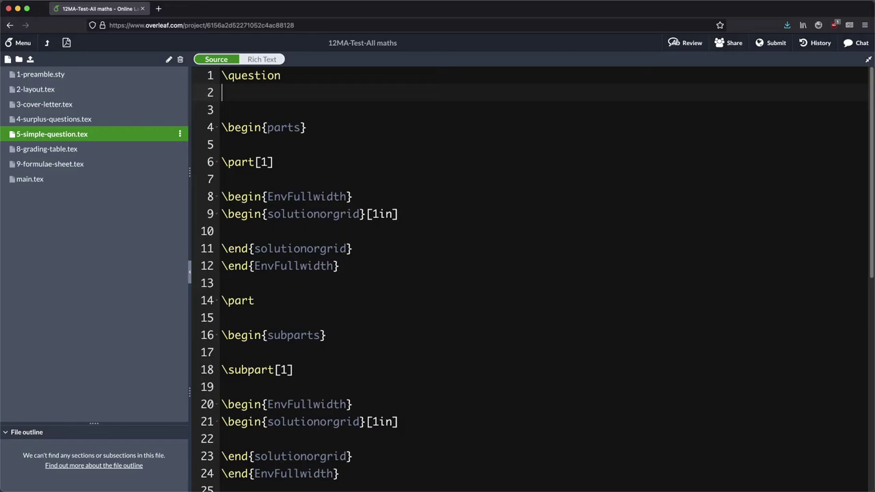
text(Let $a = 5$ and $$)
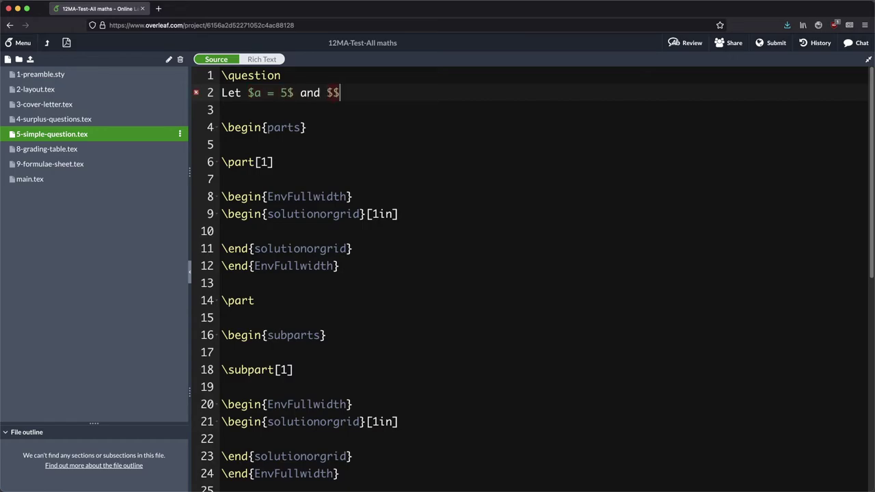
text(b = -3)
Add the prompt 'Find $a + b$.' on a new line under part (a).
click(269, 180)
key(Return)
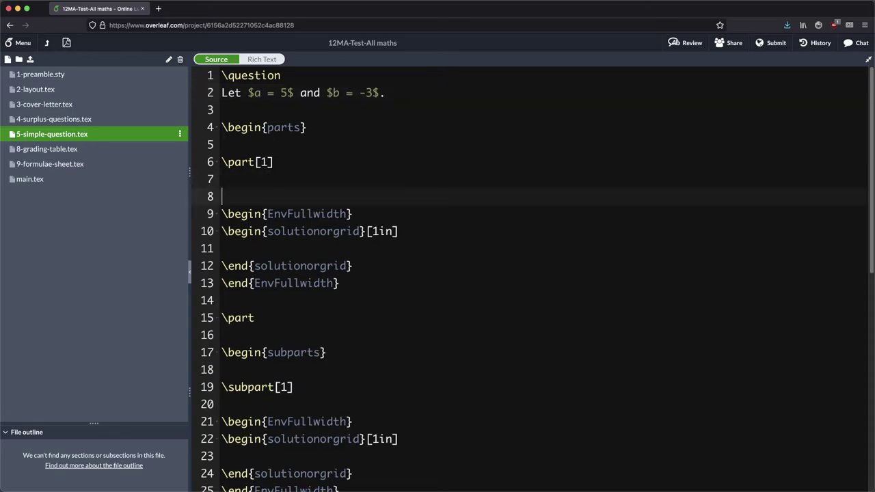
key(Up)
text(Find )
text($)
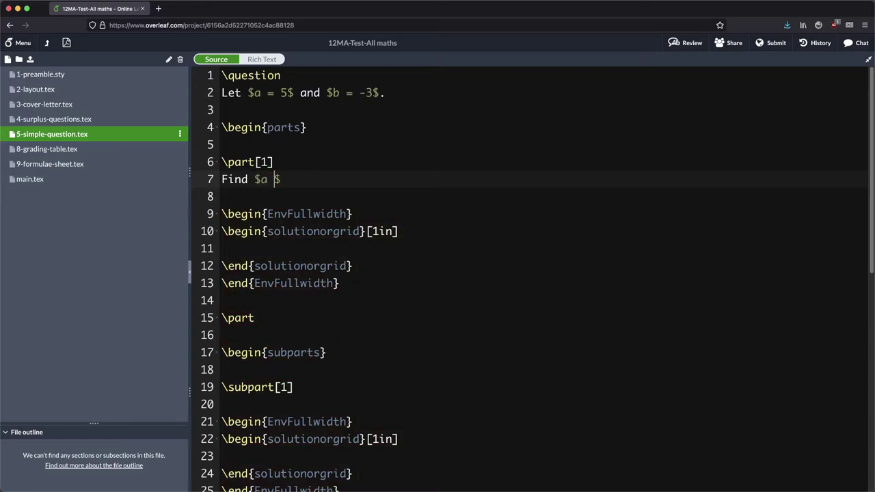
text(a + b)
text(.)
Recompile and check the new stem and part (a) in the PDF, then return to the source.
click(67, 42)
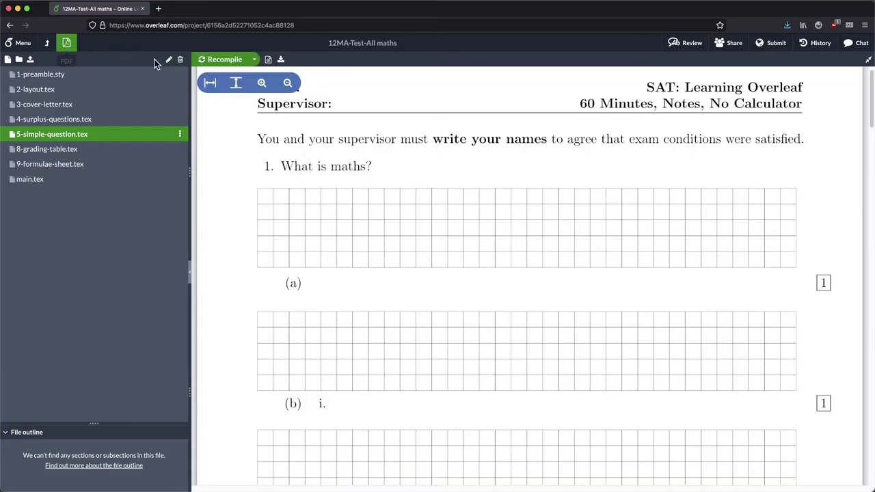
click(224, 59)
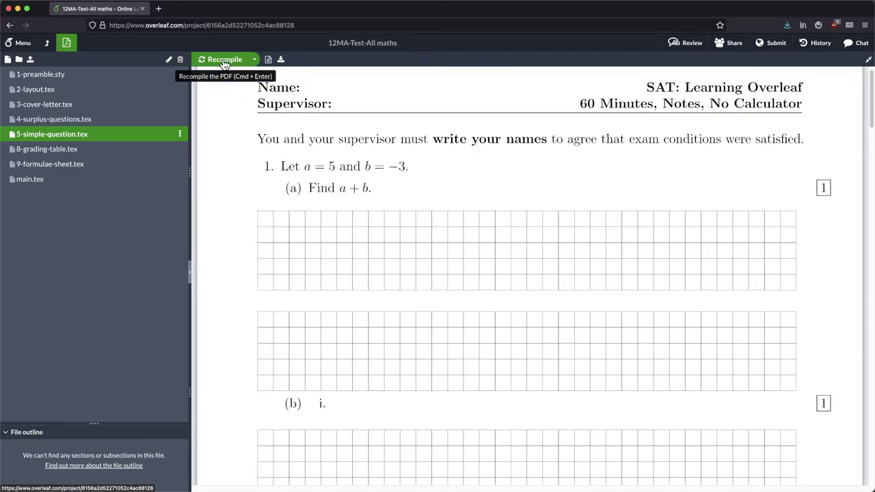
click(49, 135)
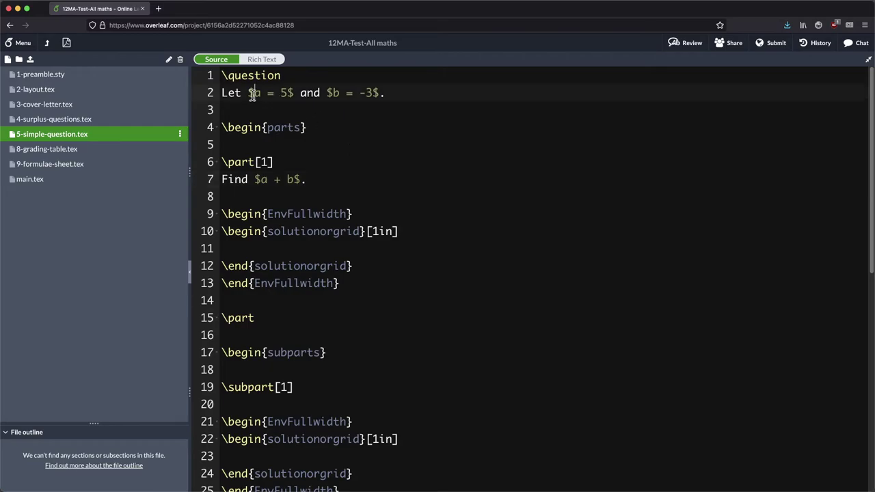
drag(249, 93, 292, 94)
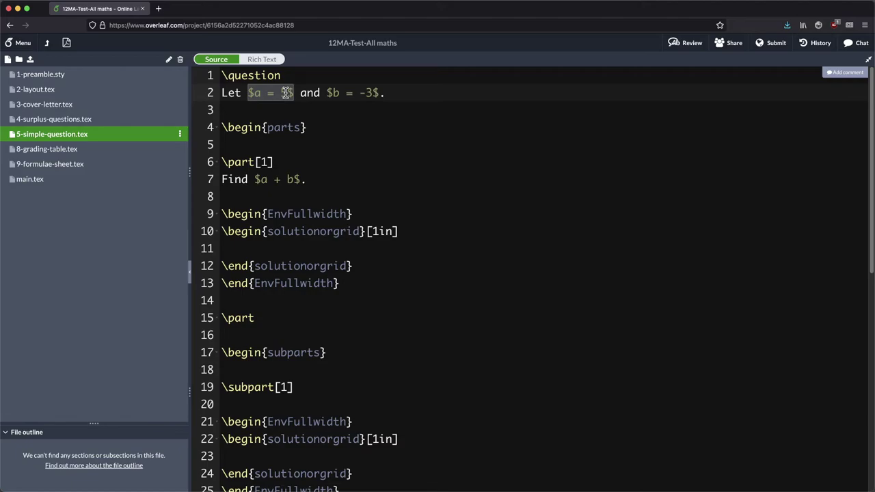
click(249, 93)
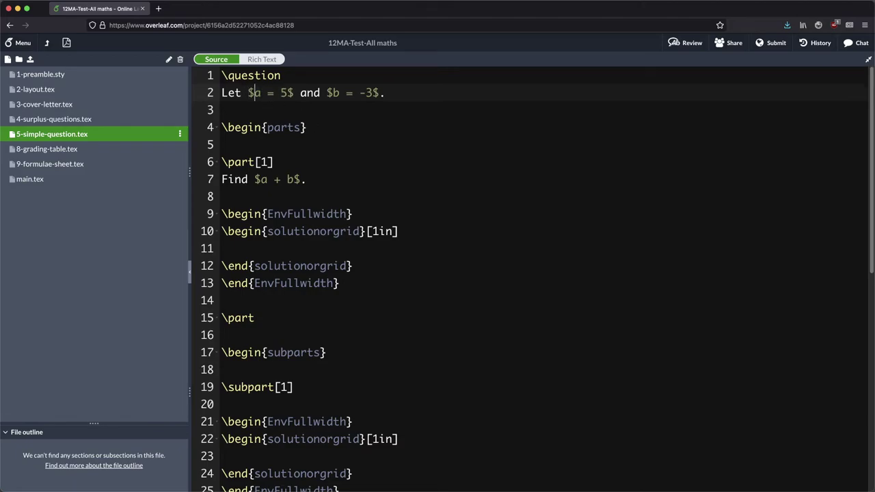
click(74, 43)
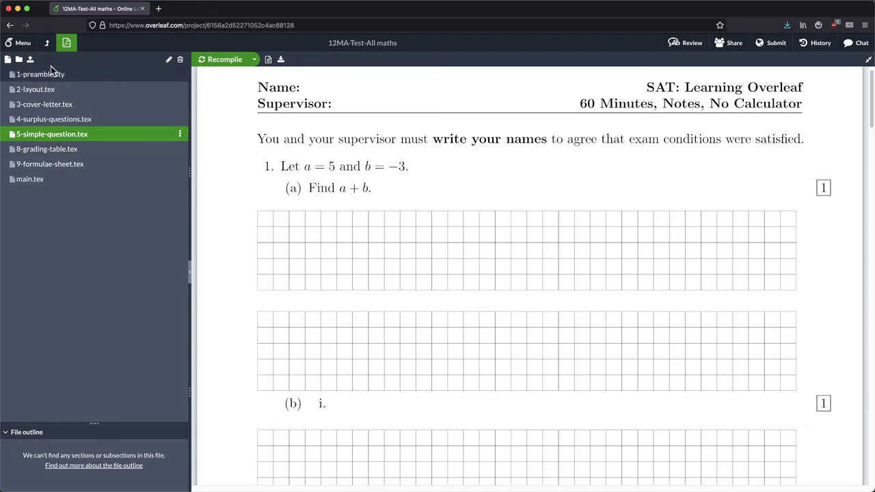
click(65, 42)
click(296, 248)
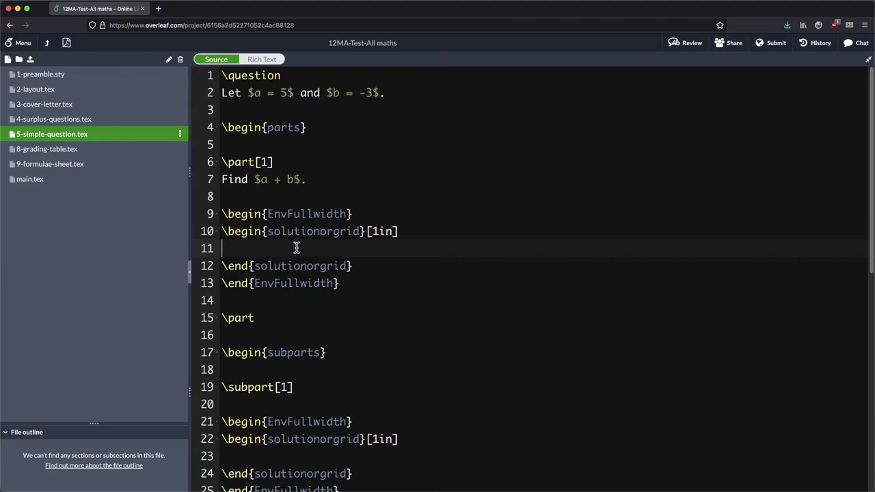
Write 'We have' and the display equation a + b = 5 + (-3) = 2. in part (a)'s grid, then recompile.
text(We have)
key(Return)
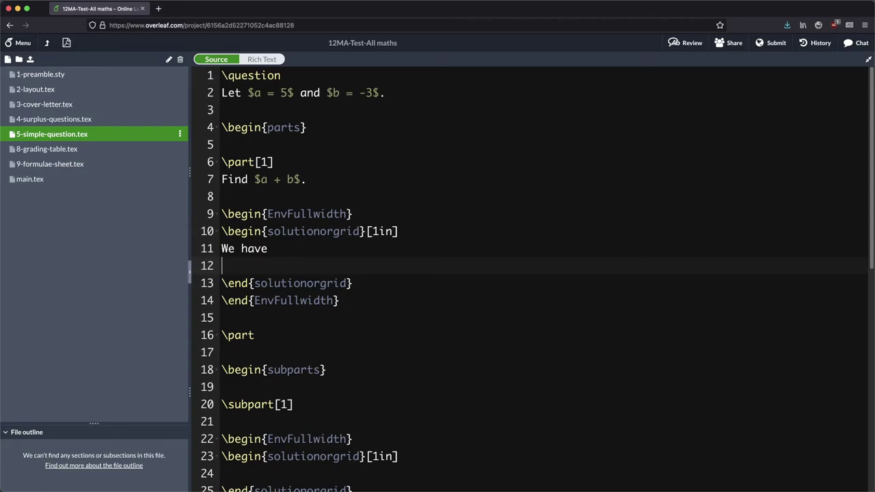
text(\[)
key(Return)
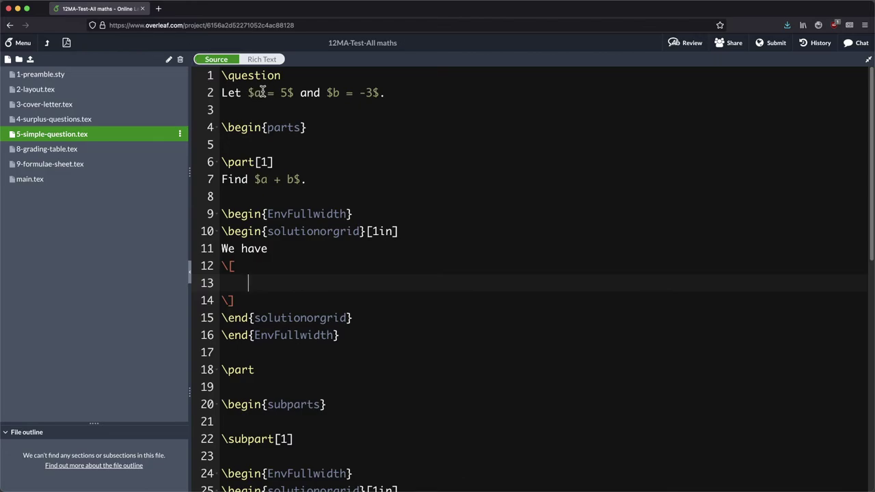
text(a + b = 3 + (-)
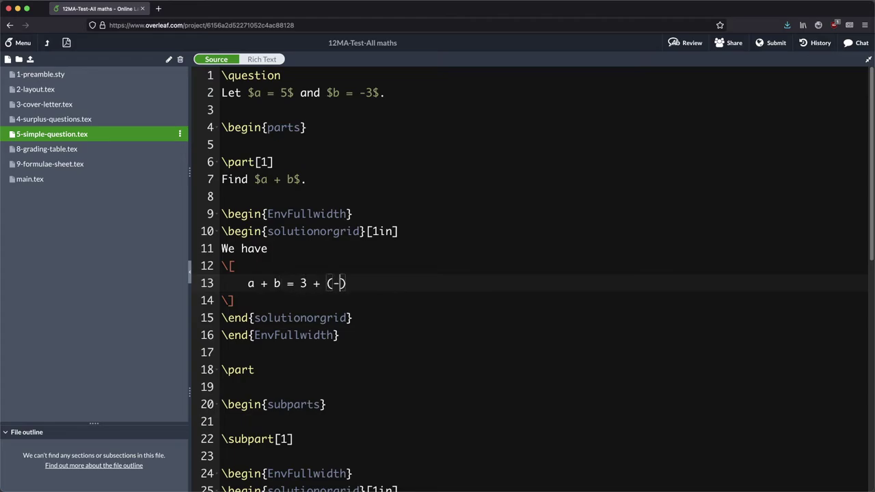
text(3)
key(Left)
key(Left)
key(Left)
key(Left)
key(Left)
key(Left)
key(Left)
click(307, 283)
key(Right)
key(Right)
key(Right)
key(Right)
key(Right)
key(Right)
key(Right)
text(= 2.)
click(66, 43)
click(239, 62)
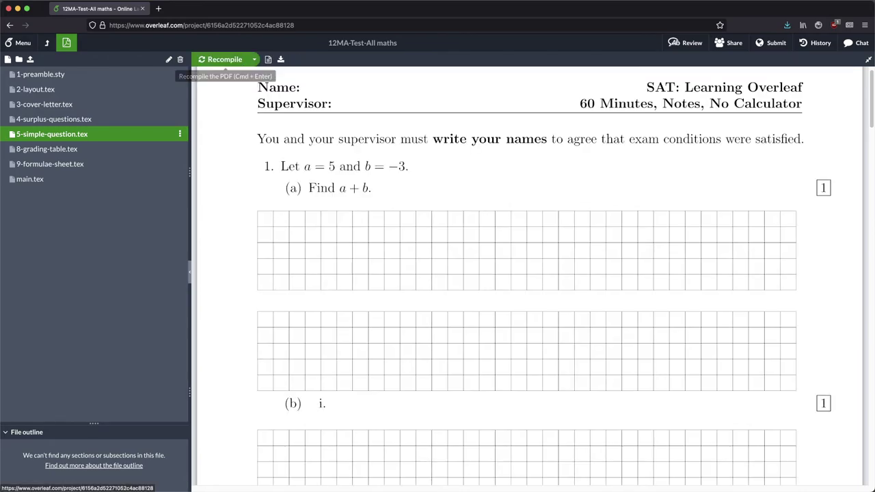
In main.tex, uncomment the answers option, comment out noanswers, and recompile.
click(27, 179)
scroll(370, 166, up, 10)
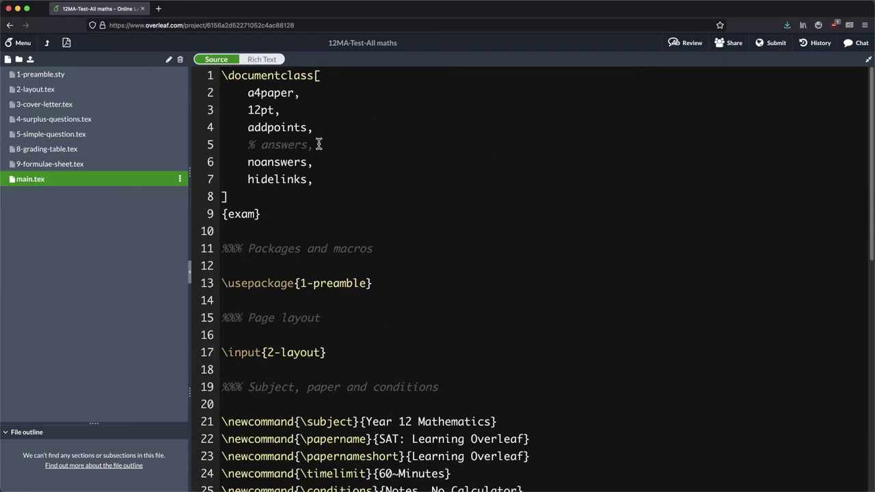
click(222, 144)
key(super+slash)
click(222, 162)
key(super+slash)
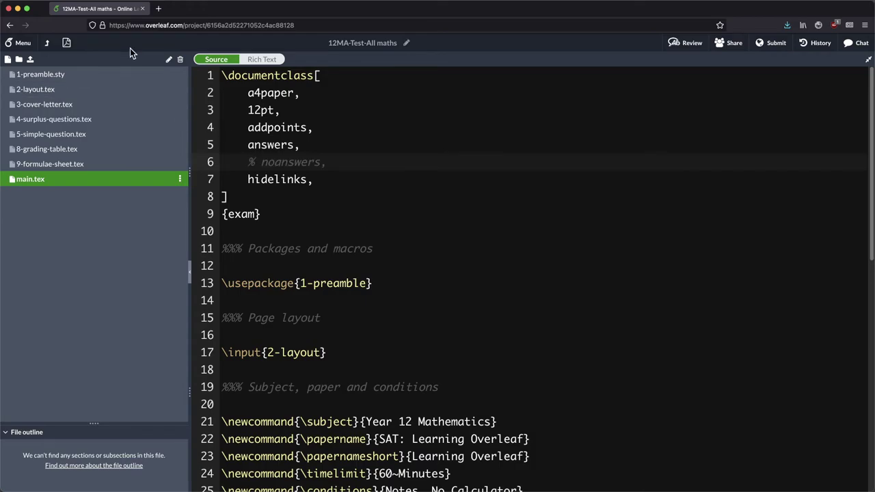
click(66, 43)
click(219, 60)
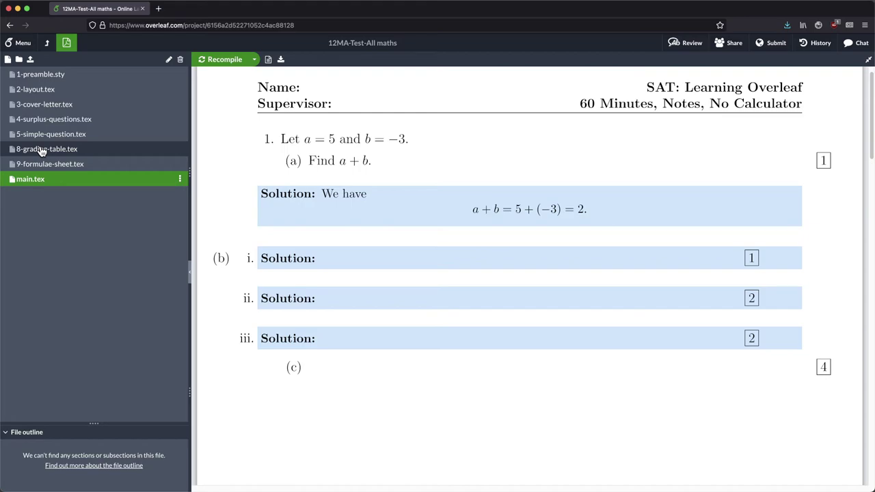
click(43, 183)
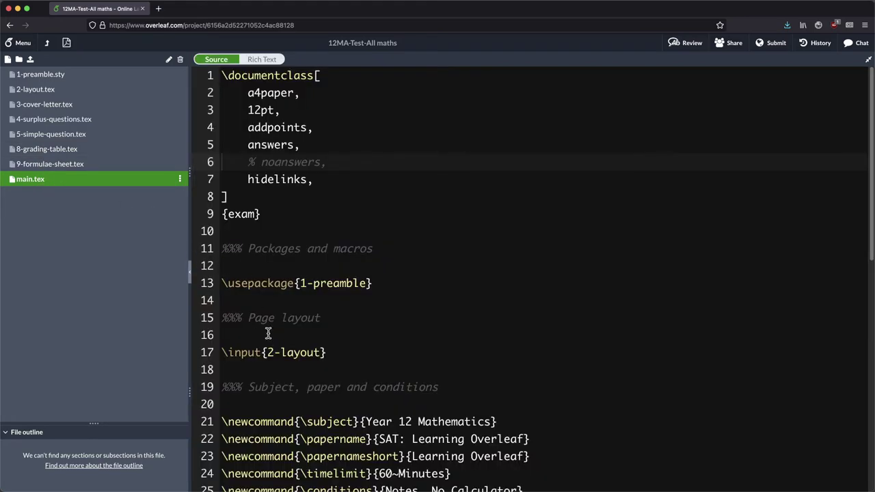
Add the prompt 'Find $2a \times 3b$' under the first subpart of part (b).
click(69, 134)
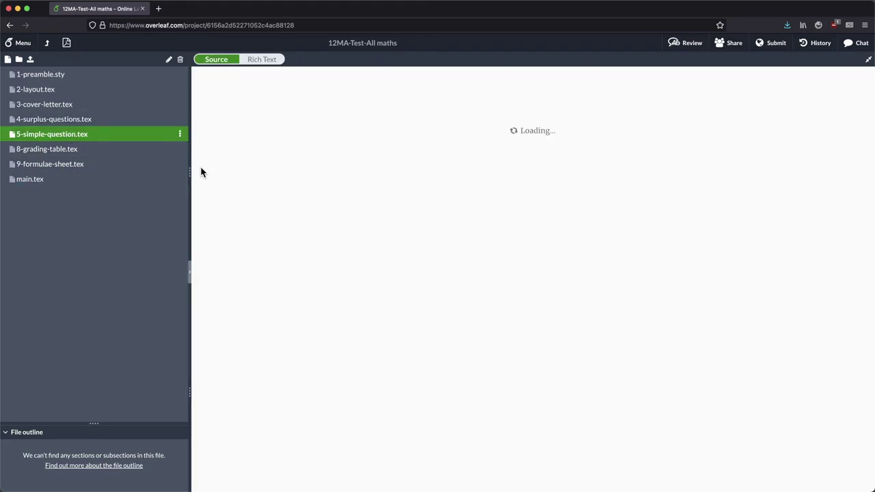
scroll(226, 274, down, 5)
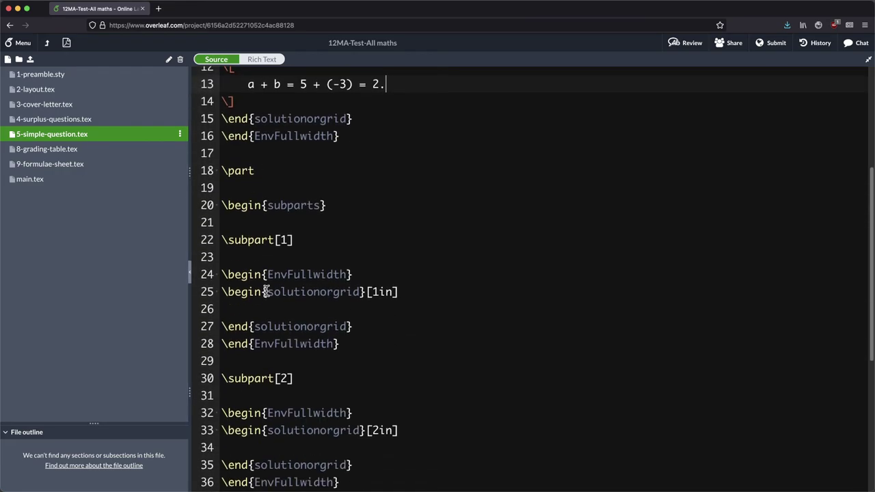
click(266, 258)
key(Return)
key(Up)
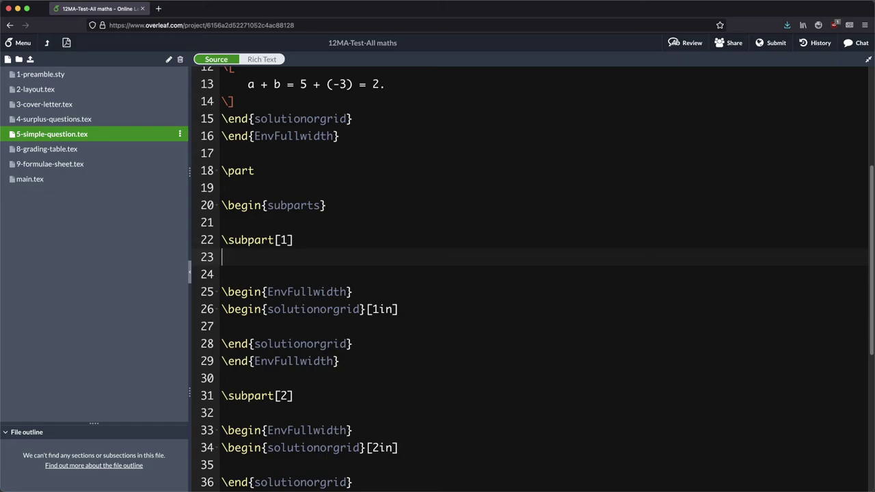
text(Find $$)
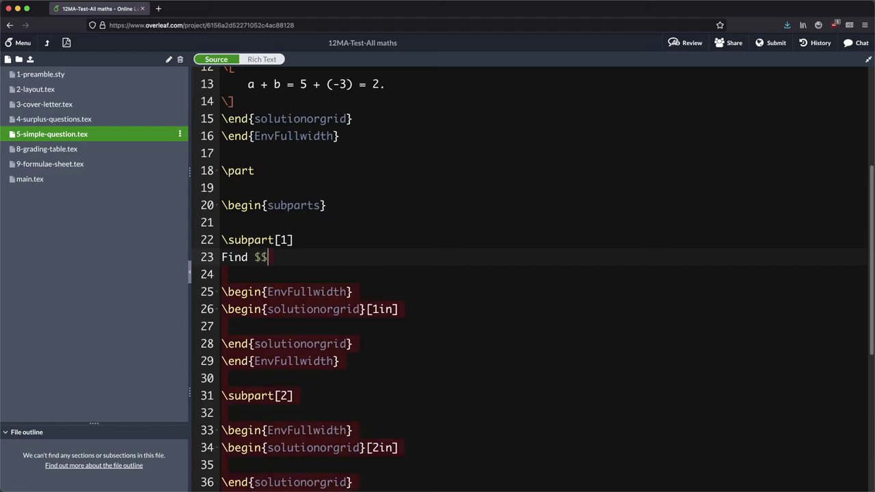
key(Left)
text(2)
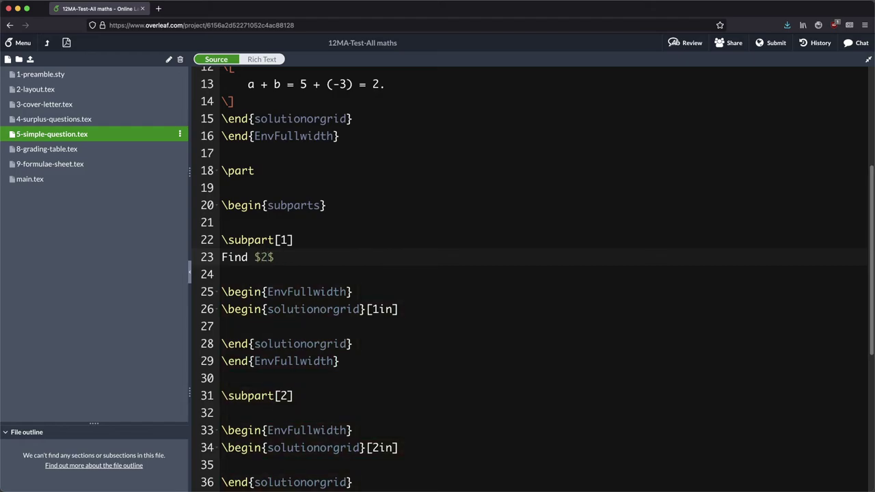
text(a 	)
text(imes 3b)
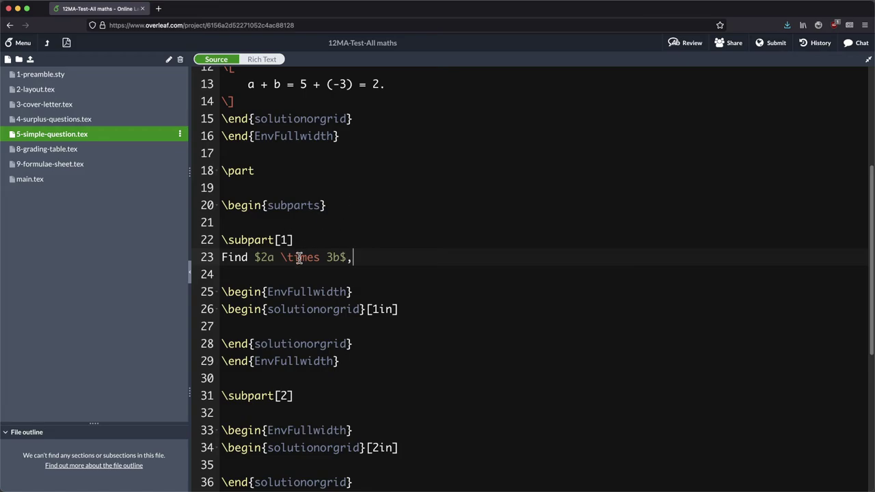
Recompile to view the new subpart, then change \times to \cdot in its prompt.
click(67, 43)
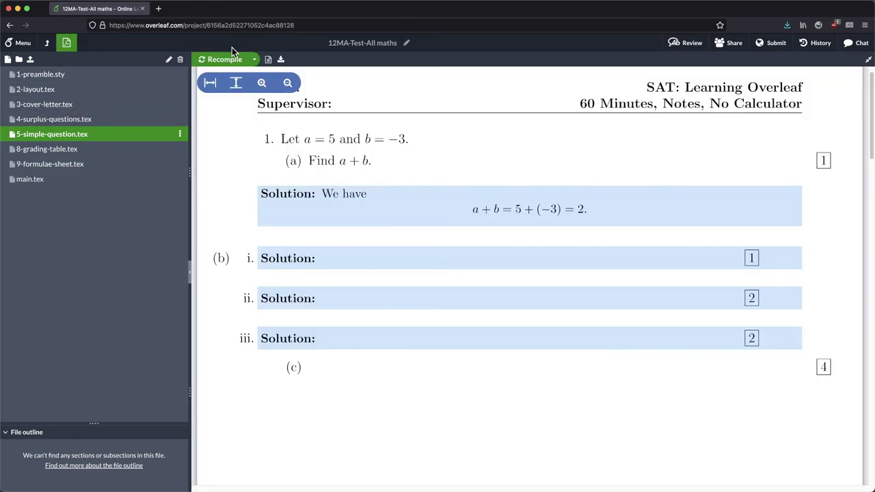
click(222, 60)
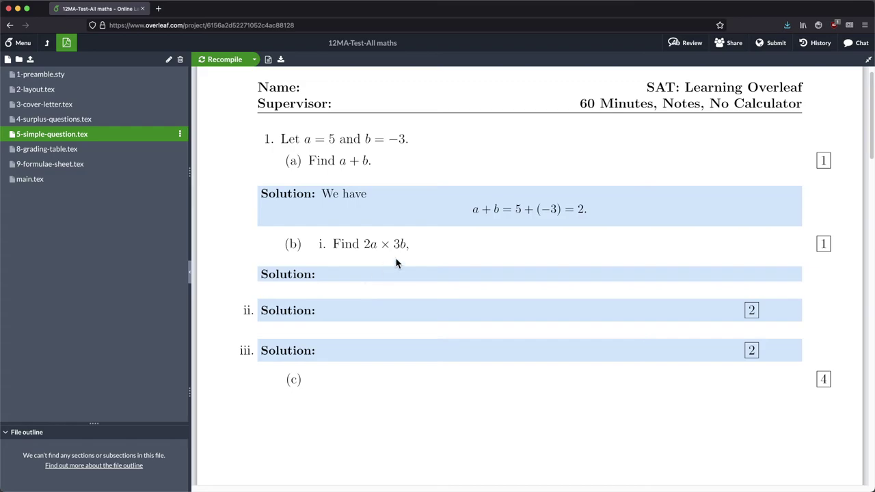
click(62, 136)
double_click(315, 257)
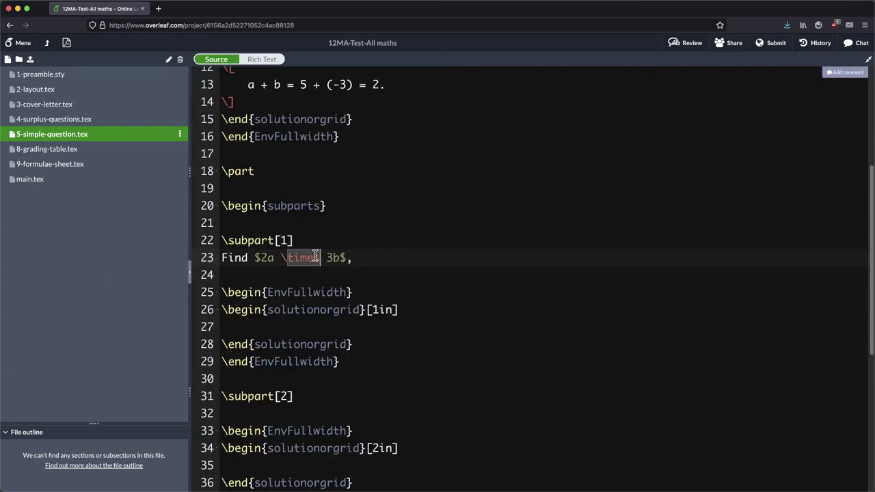
text(cdot)
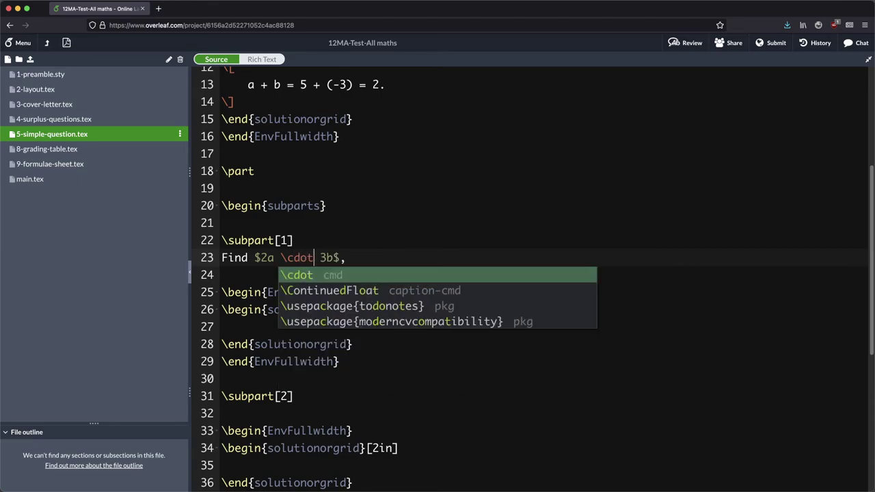
Recompile to preview the dot sign, then revert it to \times on line 23.
click(65, 42)
click(246, 65)
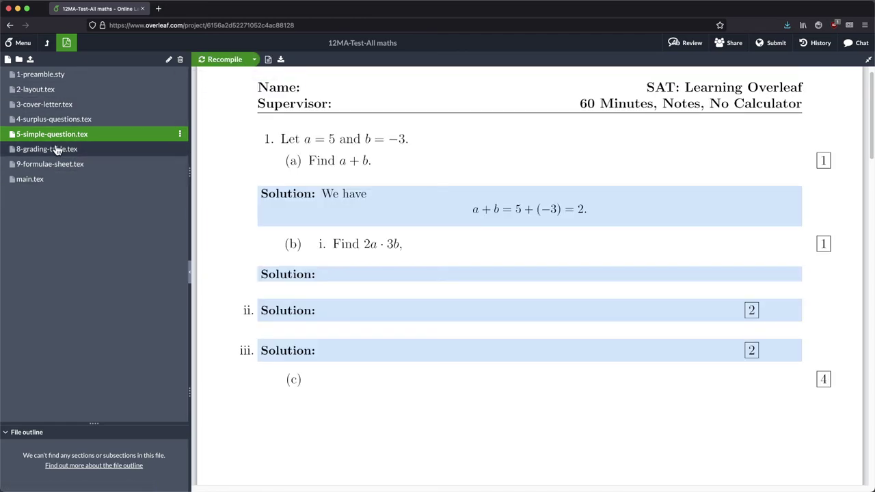
click(76, 134)
double_click(300, 258)
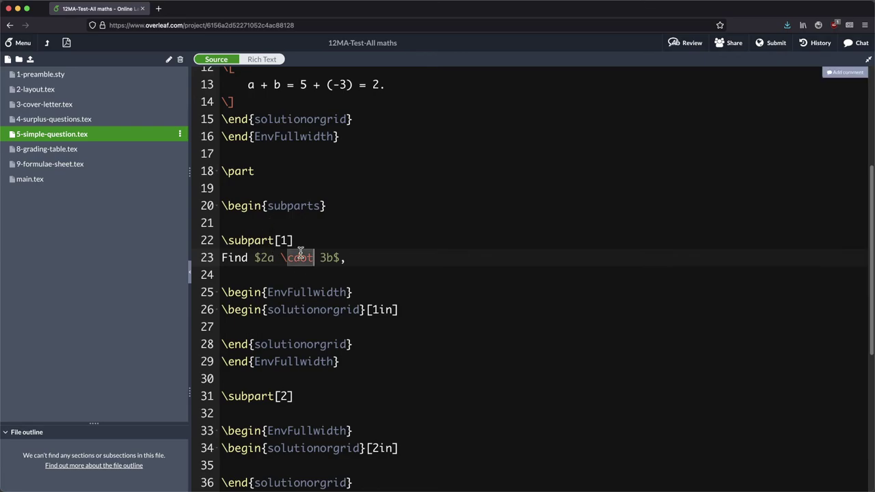
text(times)
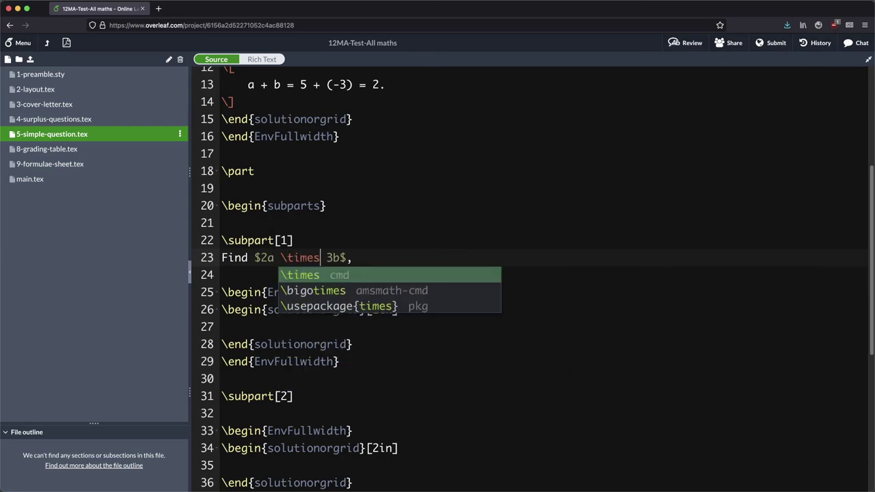
click(347, 229)
click(293, 331)
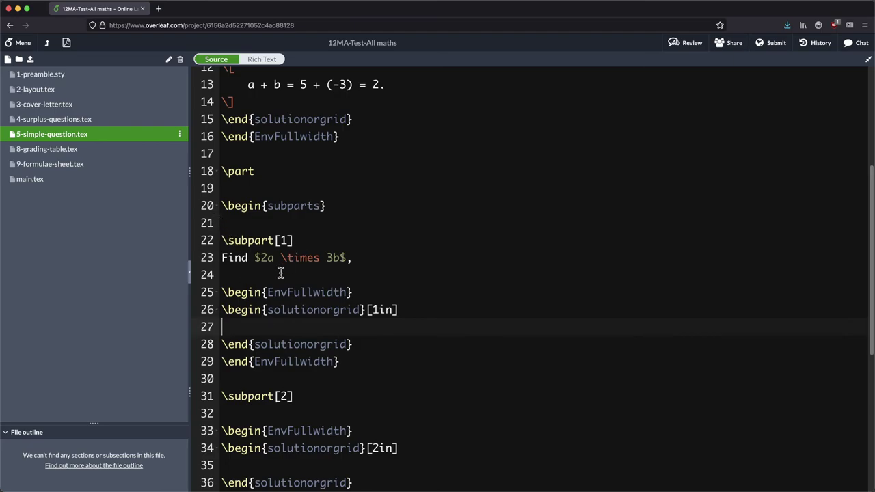
Type 'We have' and insert an align* environment in the first subpart's solution box.
text(We have)
key(Return)
text(\begin{)
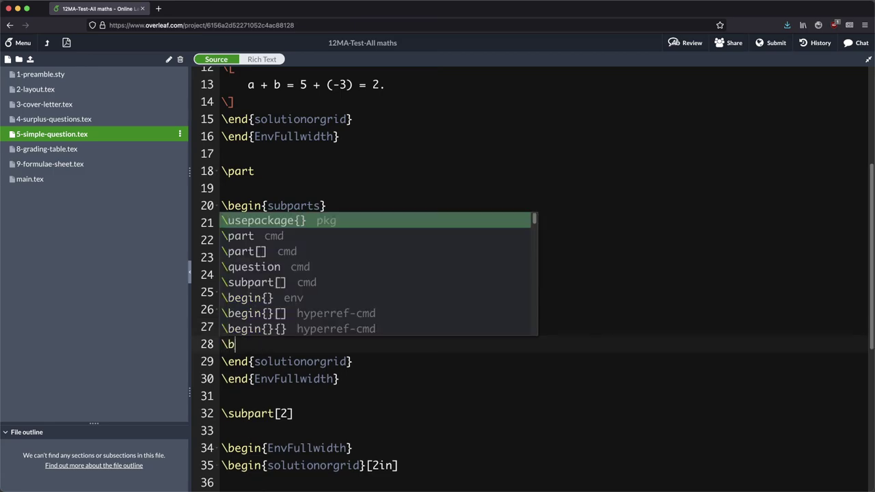
key(Down)
key(Down)
key(Down)
key(Down)
key(Down)
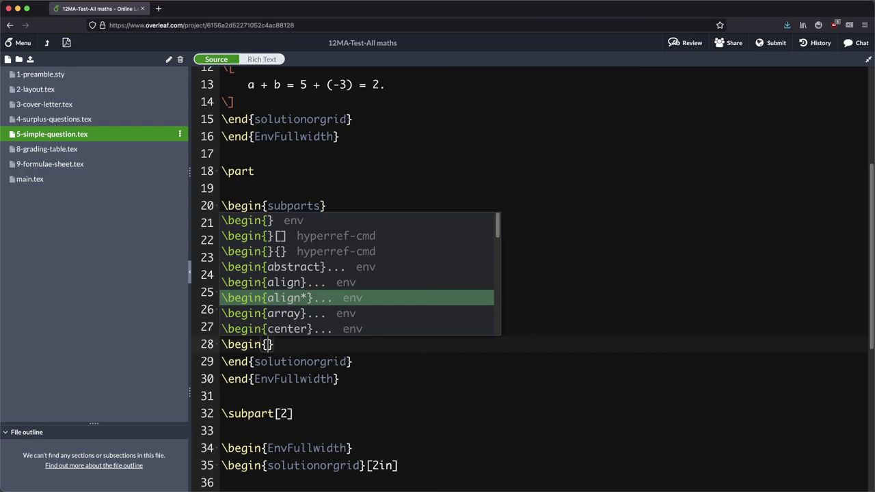
key(Return)
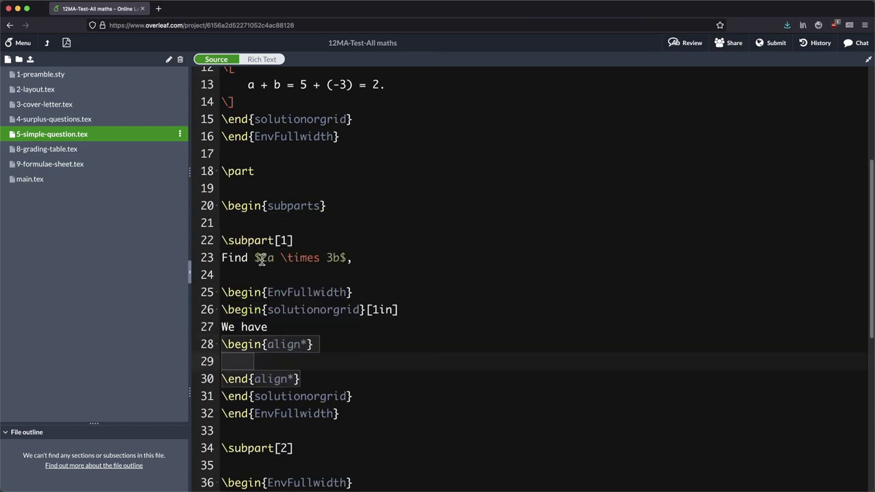
Fill the align* with 2a \times 3b &= 6ab, &= 6 \times 5 \times (-3), &= -90.
drag(255, 258, 345, 258)
key(super+c)
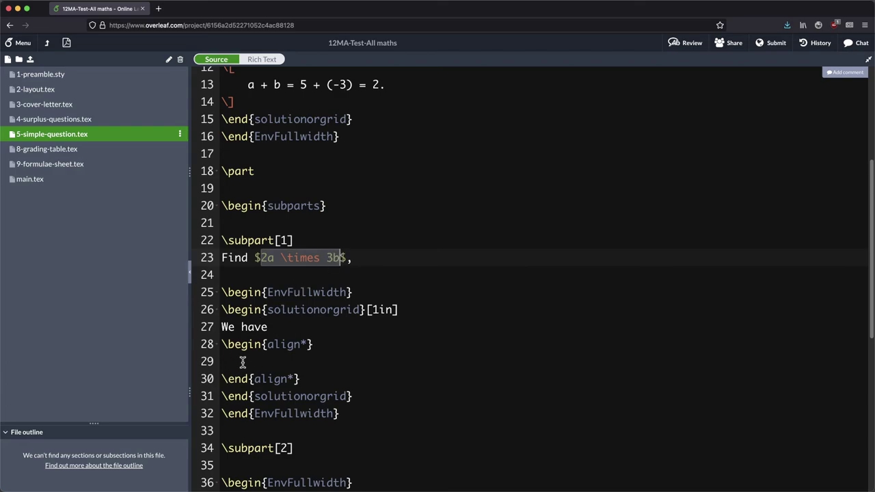
click(272, 362)
key(super+v)
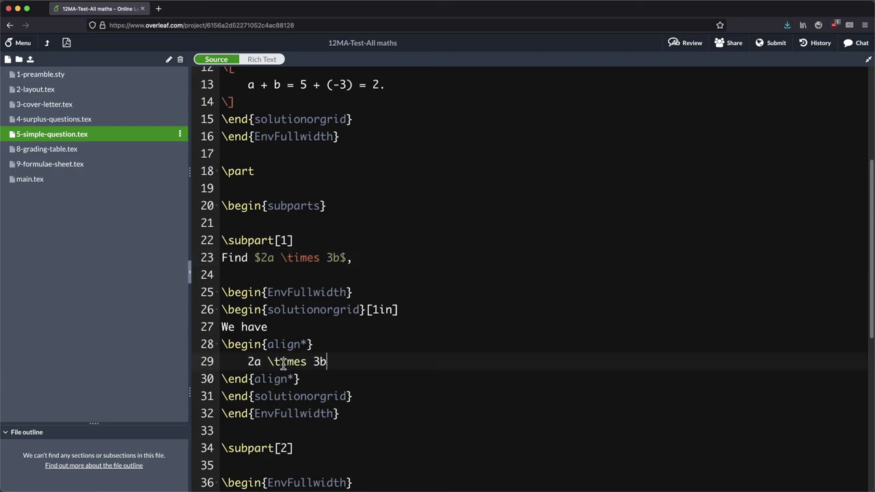
text(&= 3)
key(XF86AudioRaiseVolume)
text(6ab \\)
key(Return)
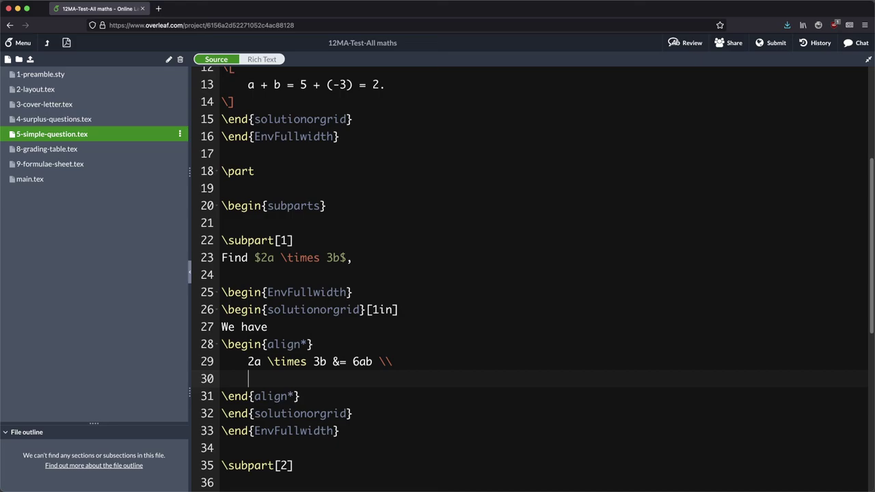
text(&= 6 \)
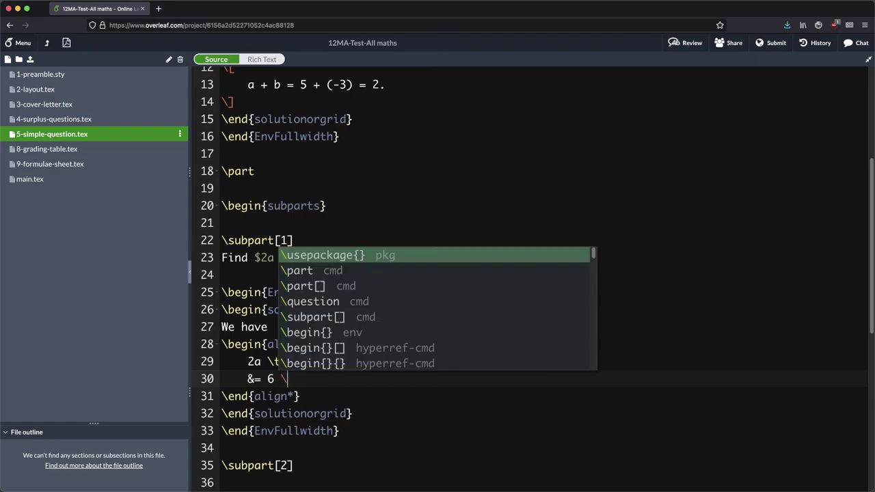
text(times )
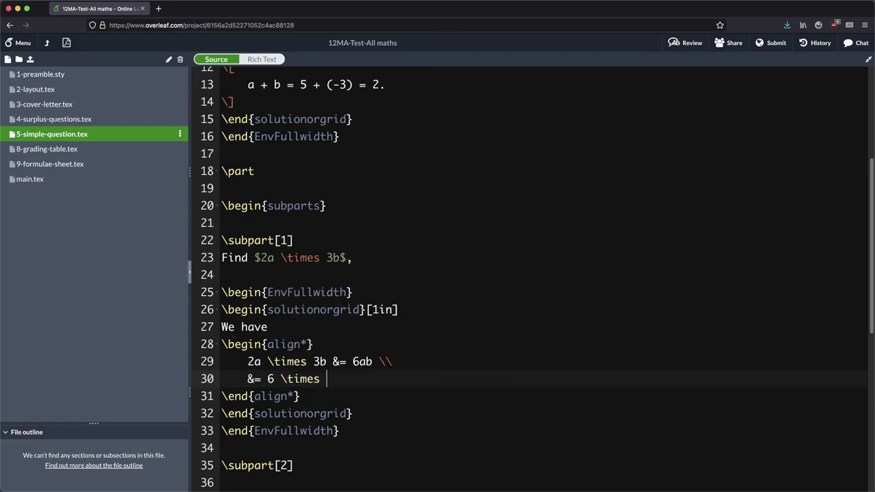
text(5 \times ()
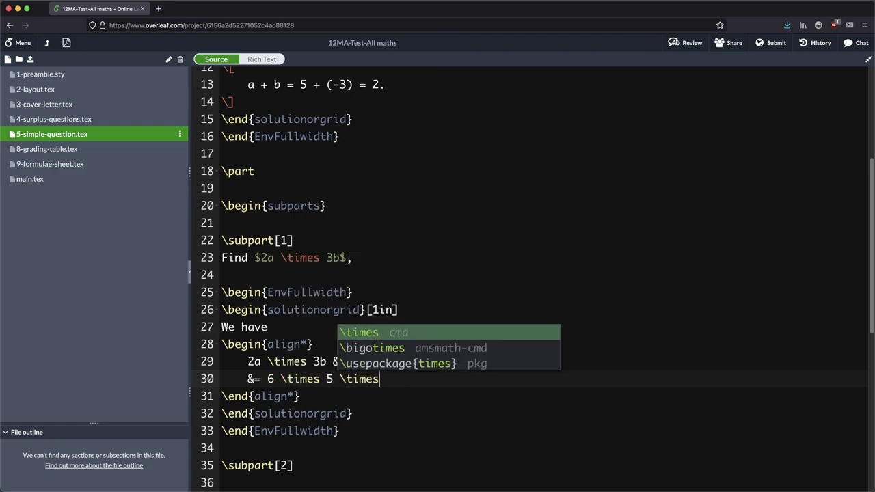
text(-3) \\)
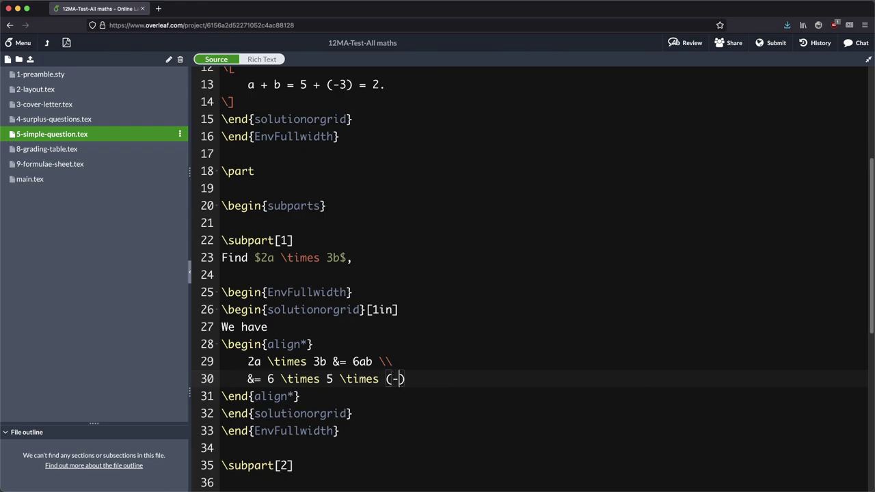
key(Return)
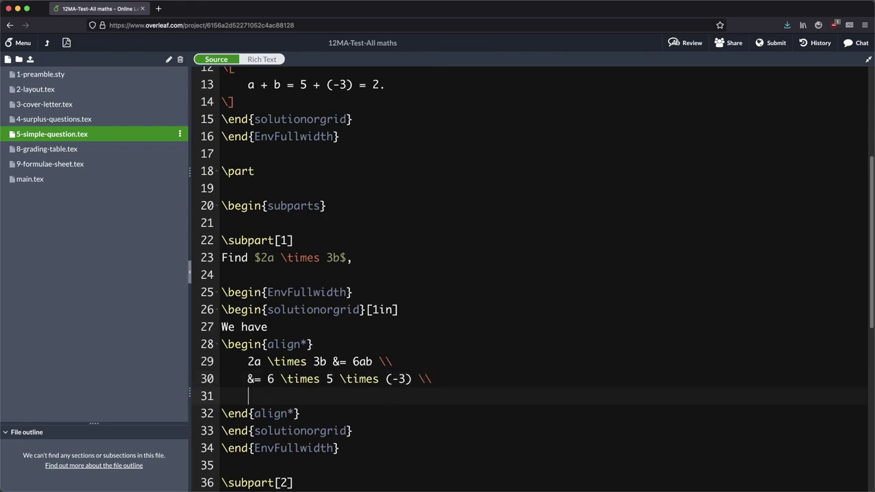
text(&= -90.)
Switch to the PDF preview and recompile with subpart i's worked solution.
click(67, 44)
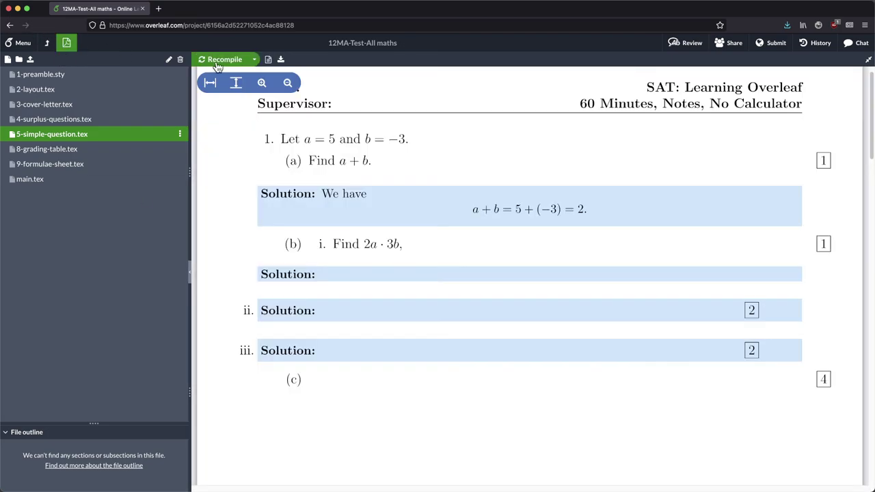
click(220, 61)
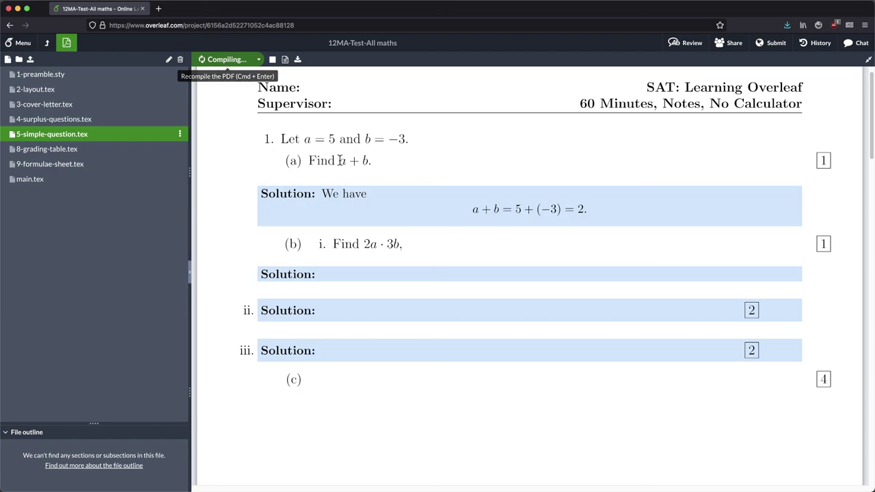